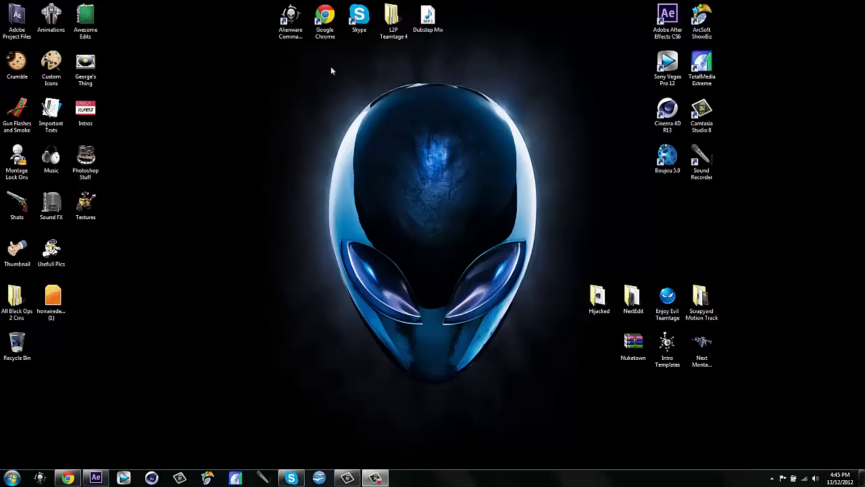
View the example edit playing on YouTube in the browser
drag(292, 62, 572, 383)
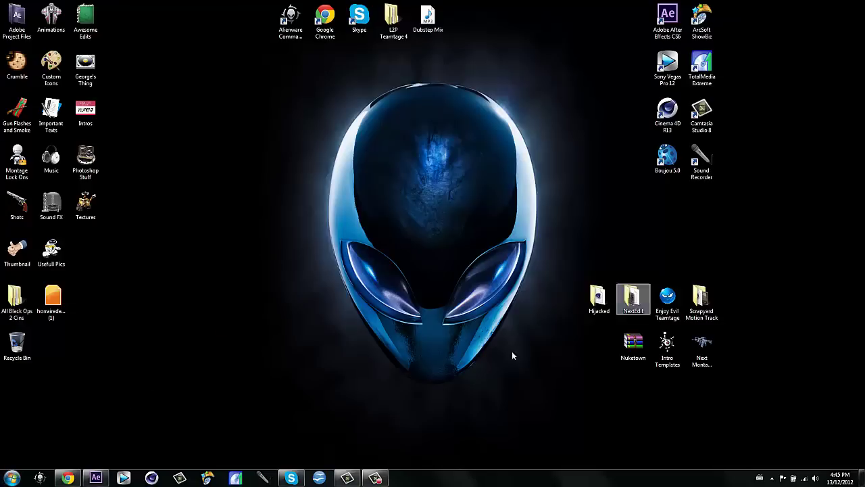
click(69, 478)
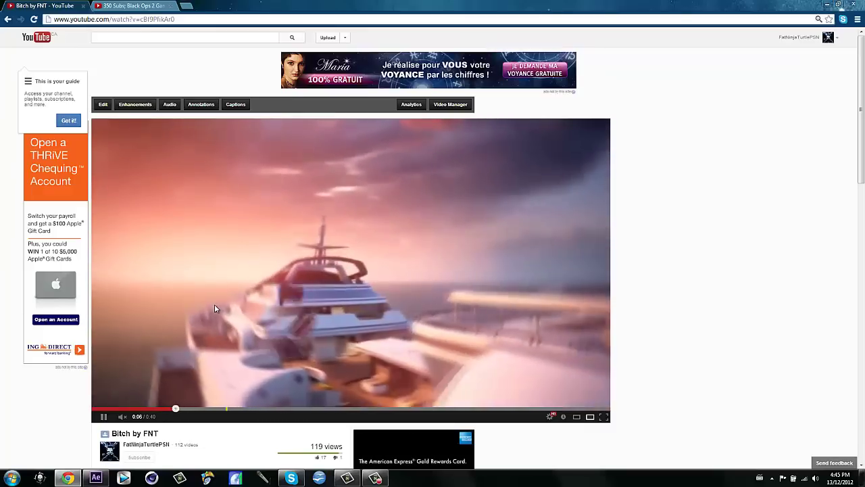
click(68, 478)
Switch to After Effects and run Track Camera on the Configuration layer in the Motion Track composition
click(95, 478)
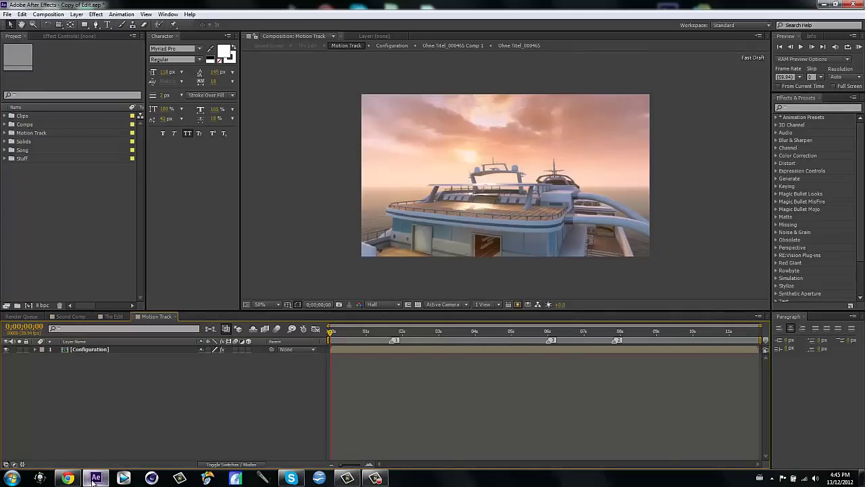
mouse_move(331, 330)
mouse_down()
mouse_move(744, 330)
mouse_move(315, 329)
mouse_up()
mouse_move(98, 480)
right_click(383, 347)
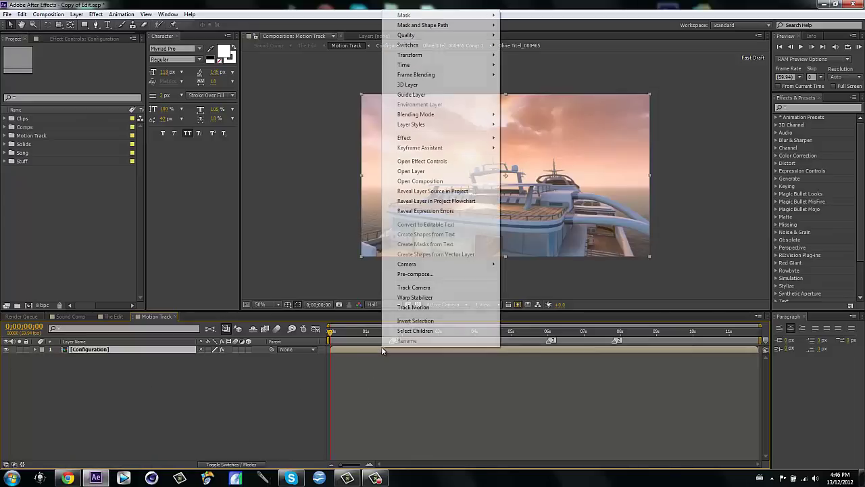
click(420, 288)
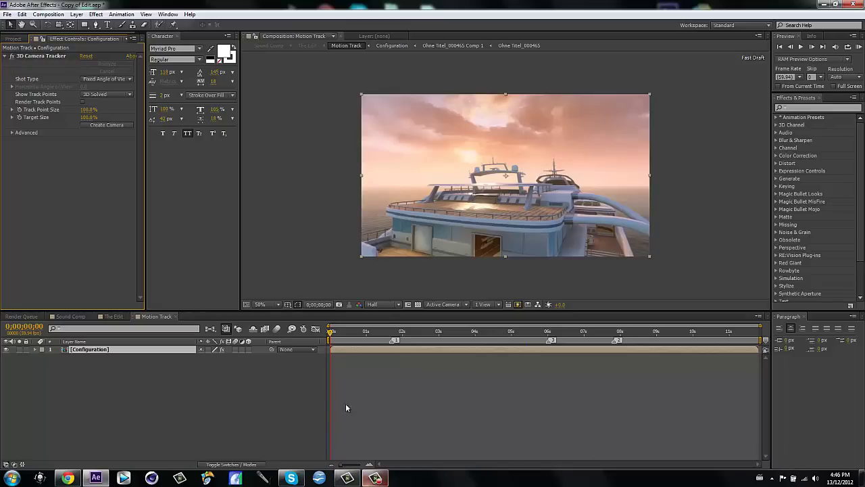
click(379, 479)
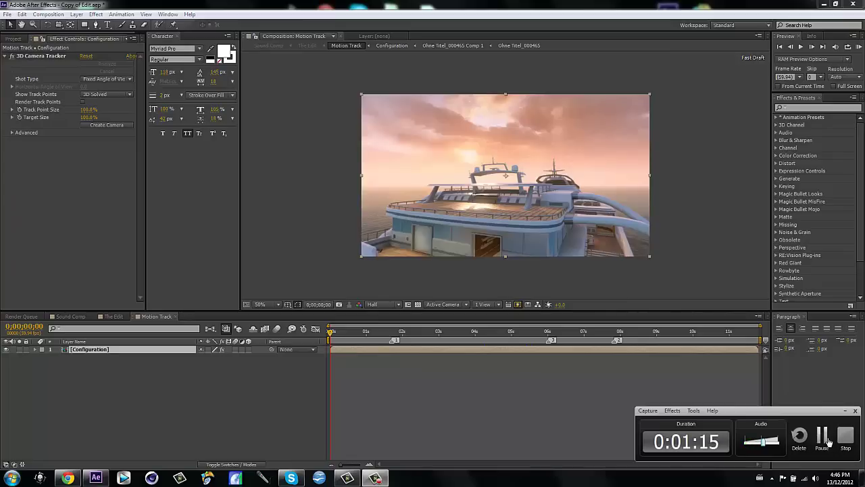
click(845, 410)
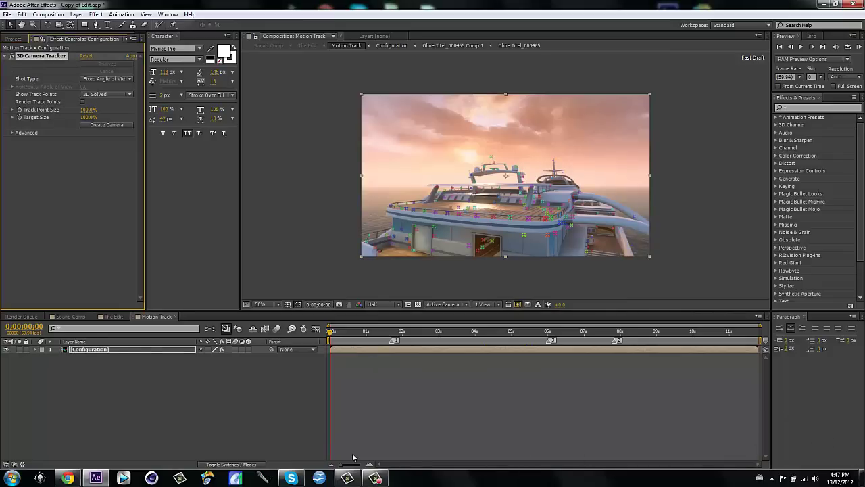
Create a null and camera from the track points in the middle of the yacht deck at 0;00;04;18
drag(336, 331, 485, 332)
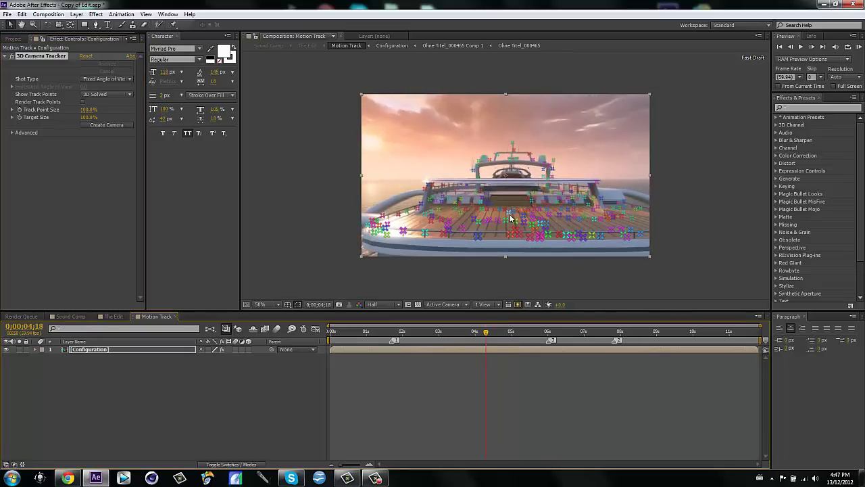
click(506, 217)
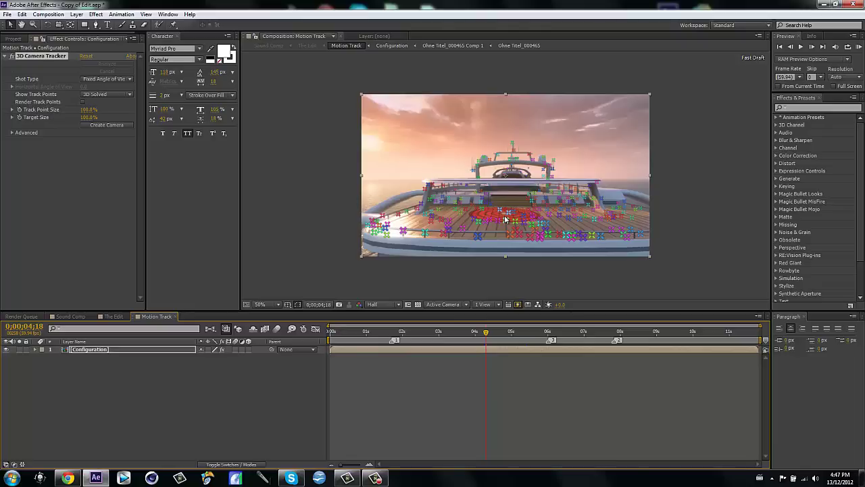
right_click(505, 219)
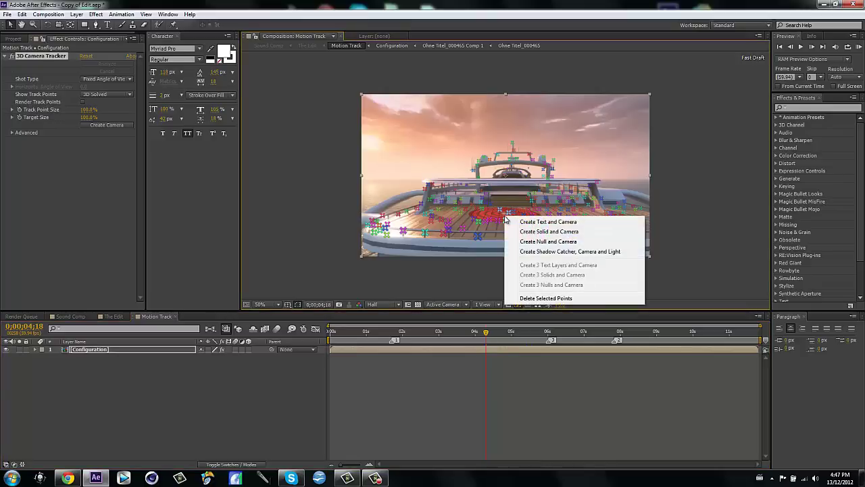
click(529, 242)
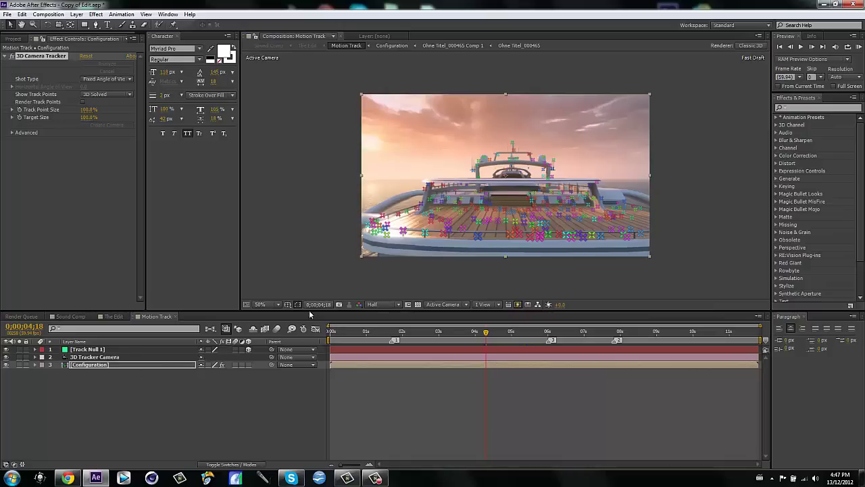
Set the track null's scale to 2000% on all axes
click(119, 348)
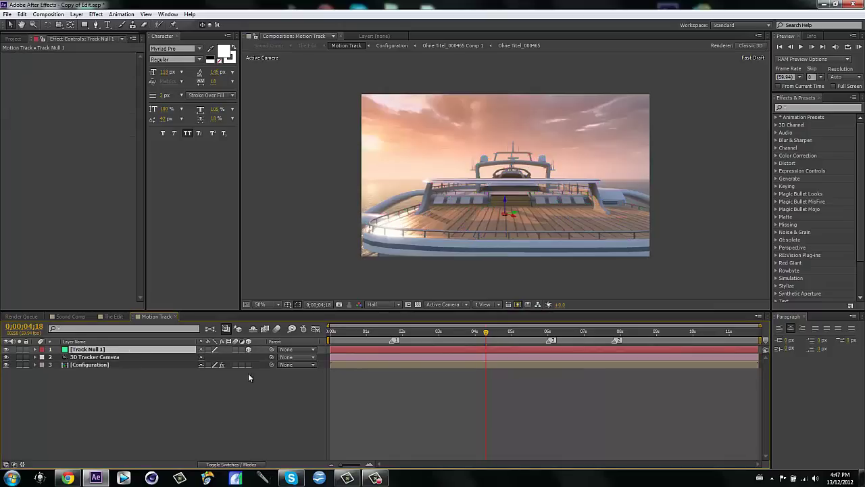
key(s)
click(213, 357)
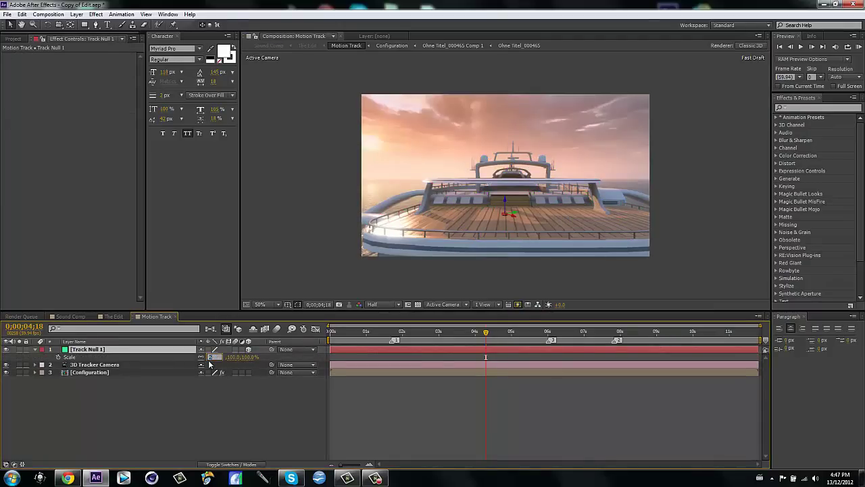
text(2000)
key(Return)
key(a)
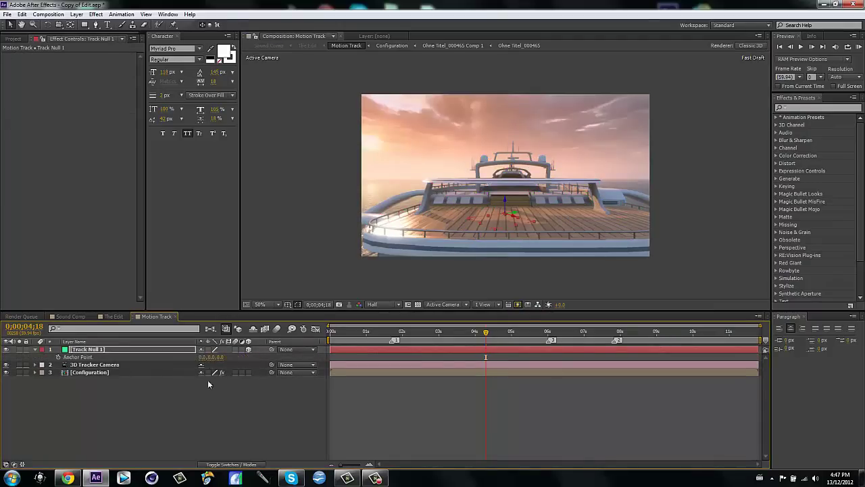
click(246, 441)
Check the enlarged track null's position near the start of the clip and review its scale values
drag(486, 332, 331, 337)
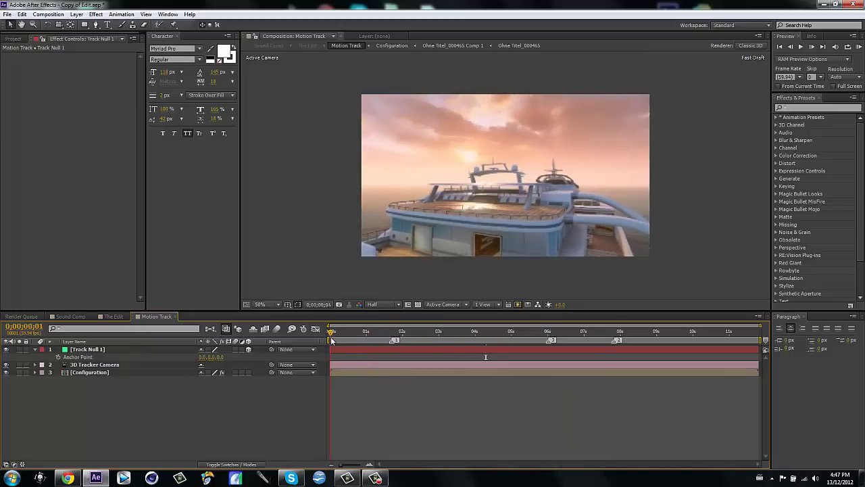
click(346, 348)
key(s)
click(347, 356)
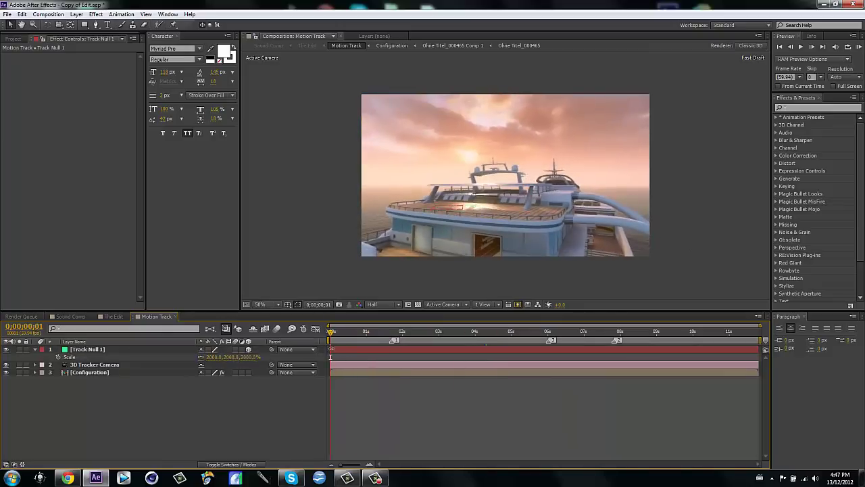
click(130, 349)
key(s)
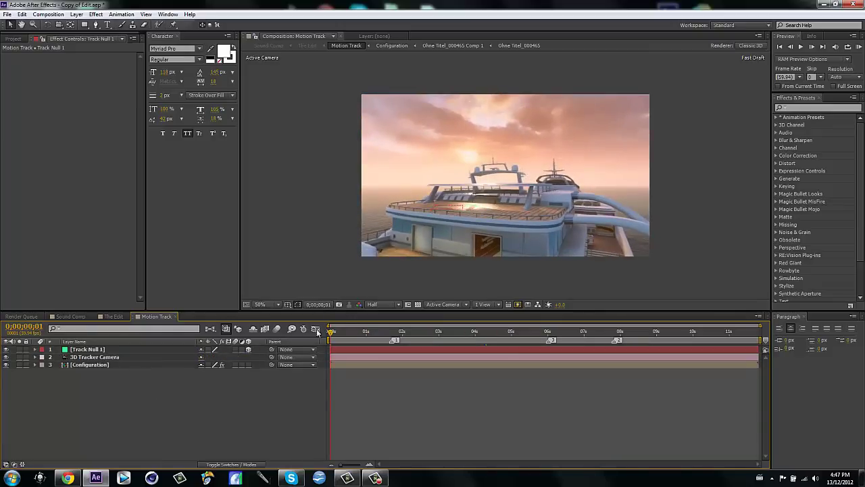
Go to 0;00;04;50 and create a new black solid named Element
drag(331, 337, 506, 339)
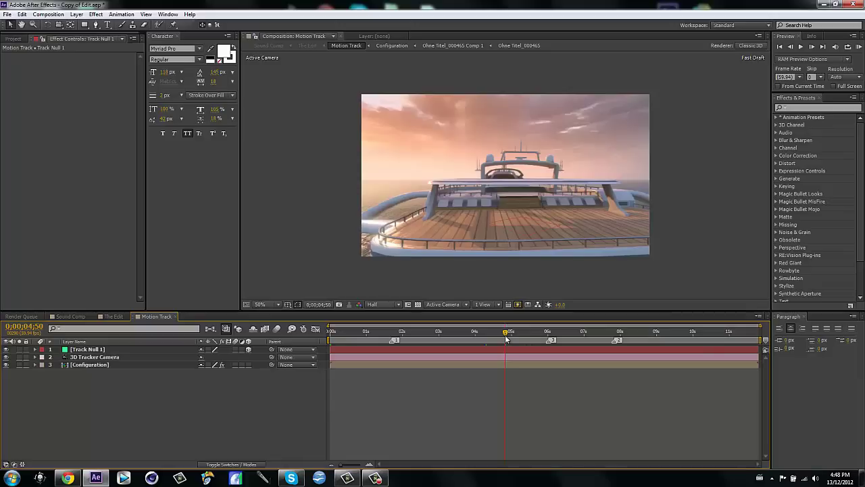
key(ctrl+y)
text(Element)
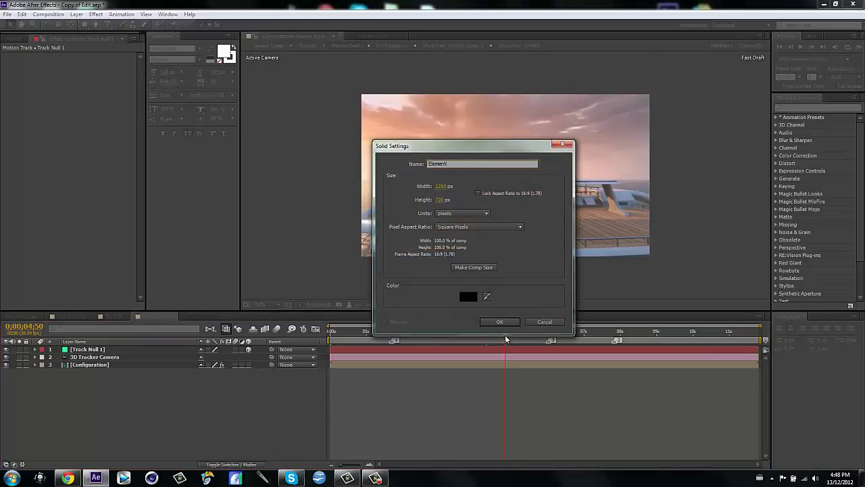
key(Return)
Find the Video Copilot Element effect and apply it to the Element solid
click(814, 108)
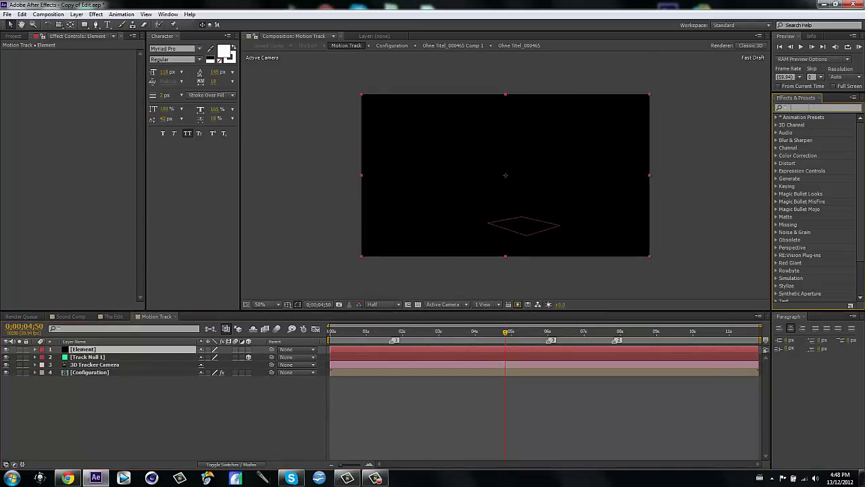
text(elem)
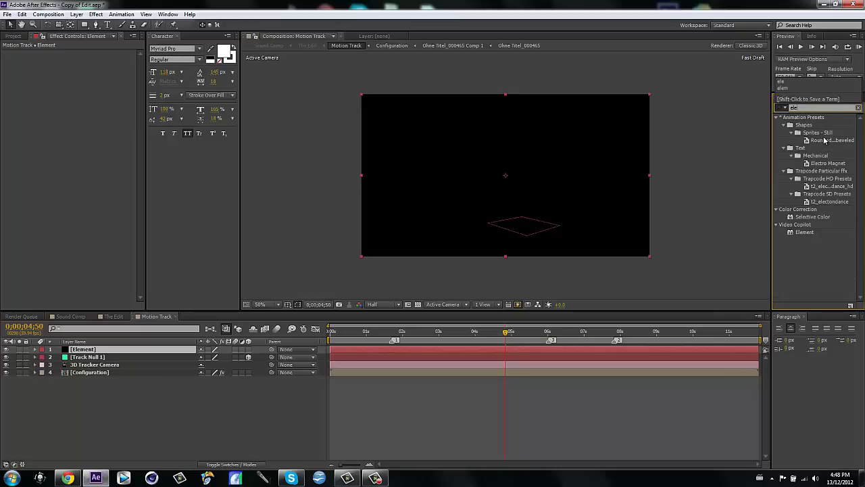
double_click(804, 125)
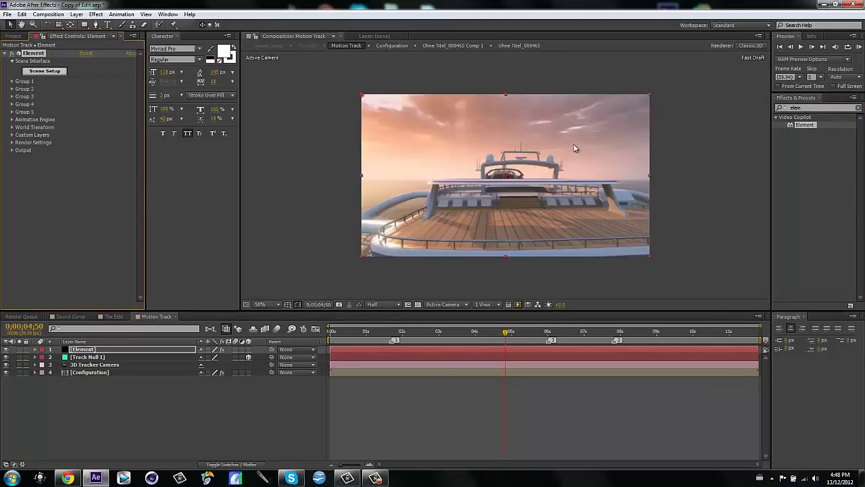
click(137, 395)
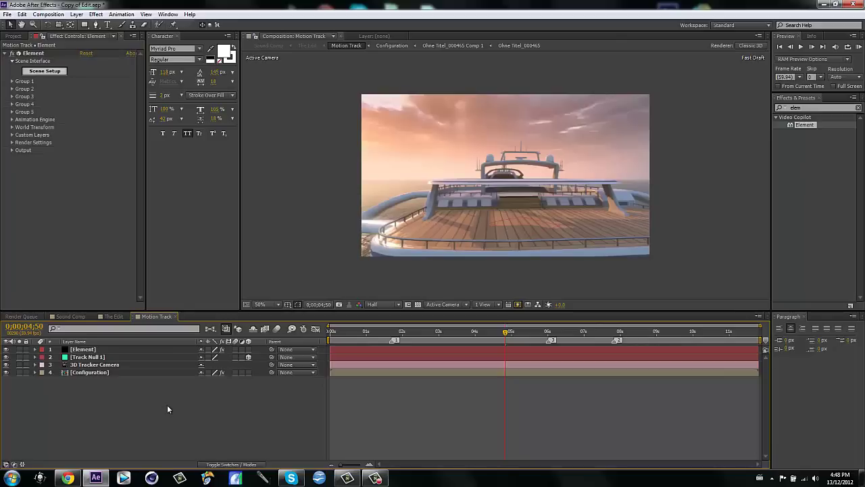
Add a text layer reading "BITCH" near the centre of the composition
key(ctrl+t)
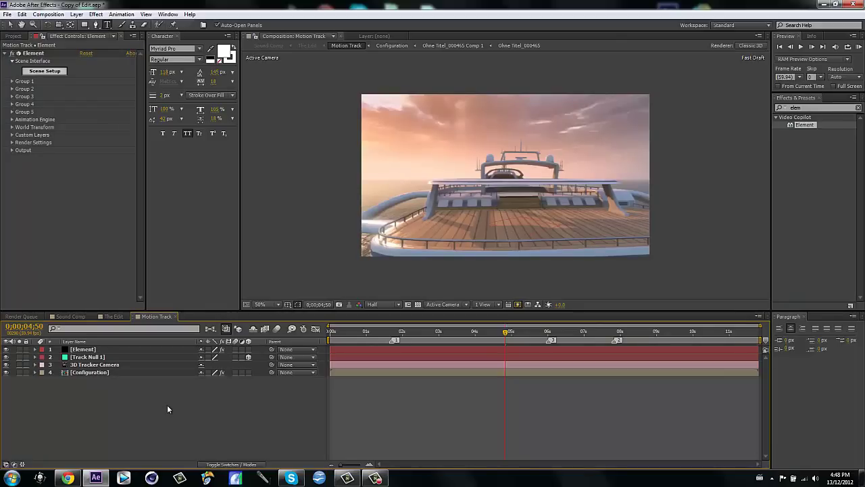
click(506, 198)
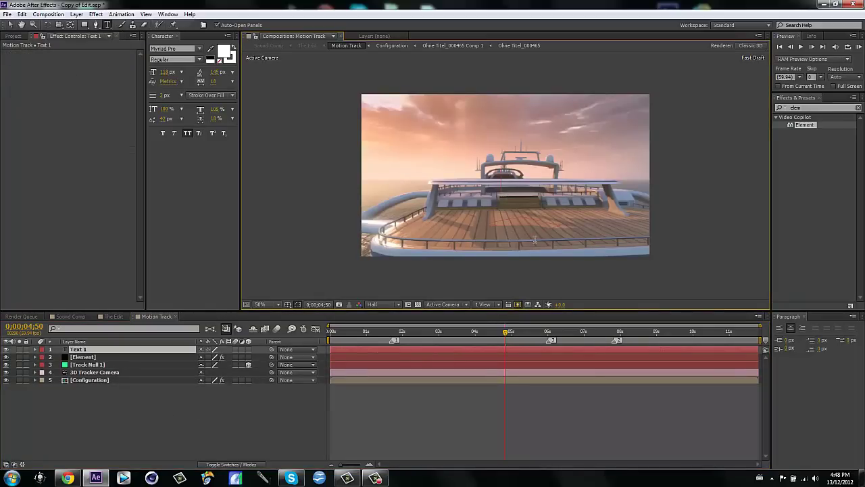
text(BTICH)
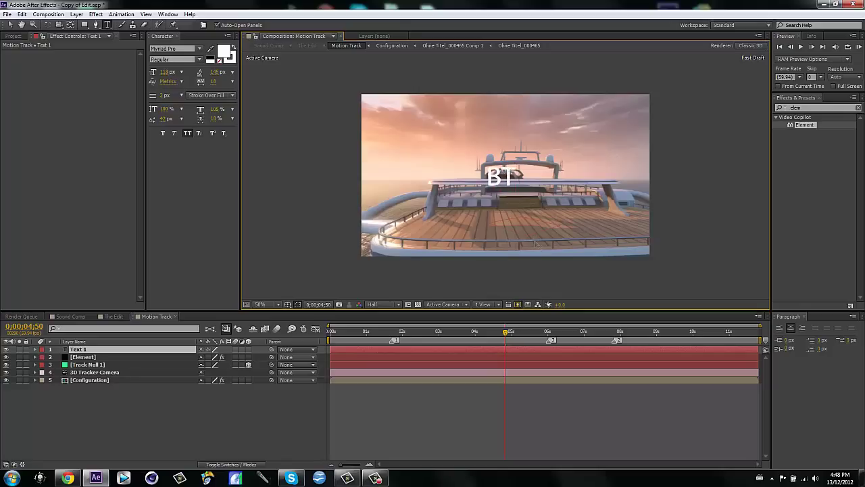
key(BackSpace)
key(BackSpace)
key(BackSpace)
key(BackSpace)
text(ITCH)
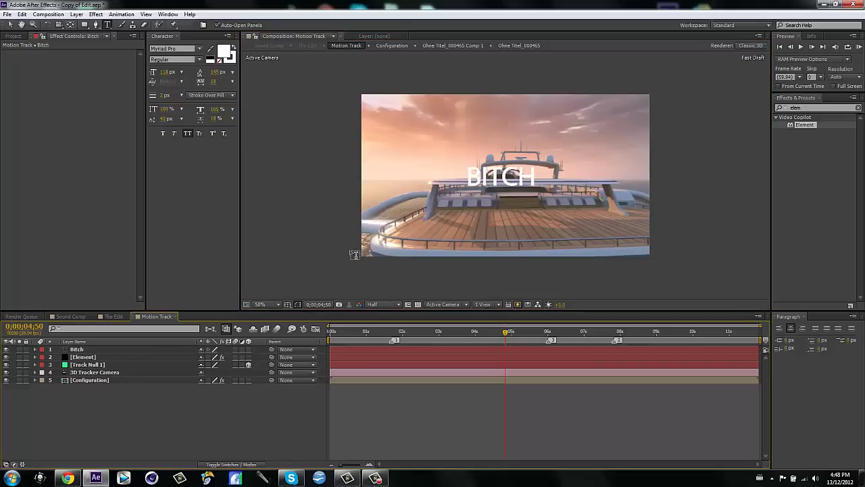
key(KP_Enter)
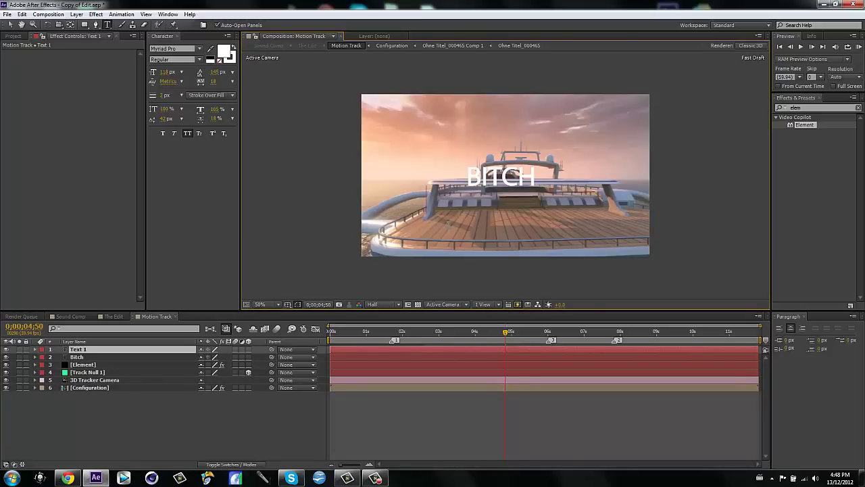
Return to the start of the timeline and delete the stray empty text layer
click(263, 428)
drag(506, 332, 326, 340)
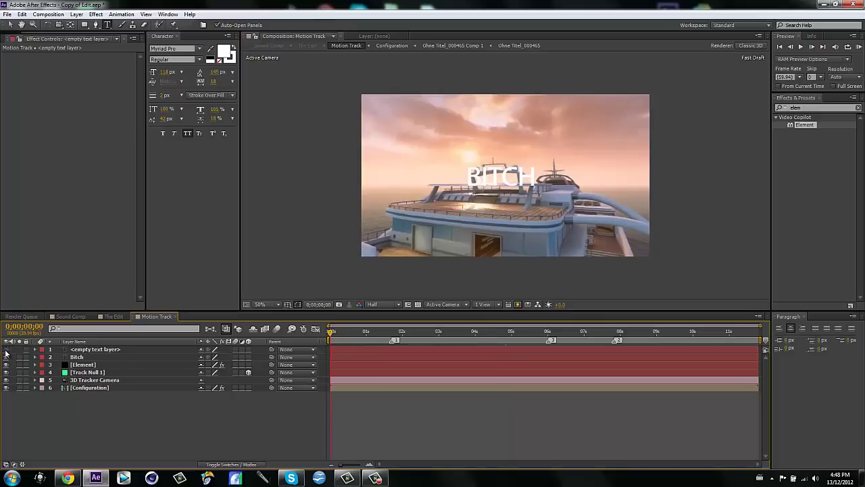
click(76, 341)
click(82, 349)
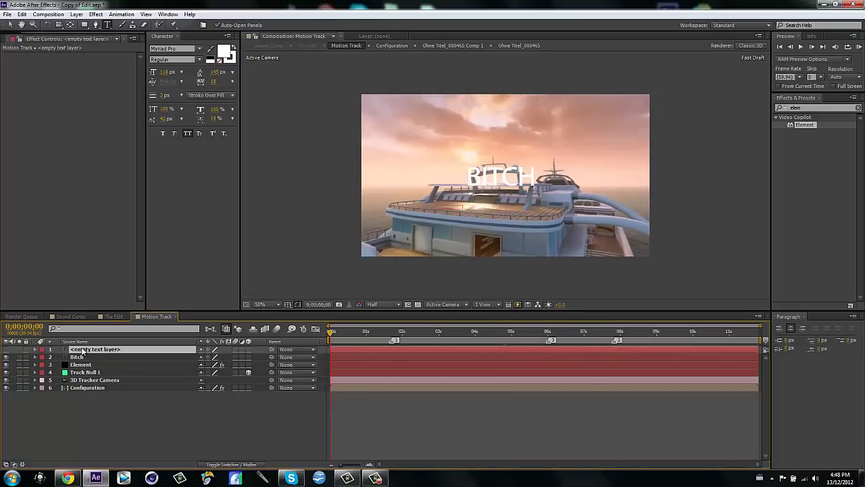
key(Delete)
Hide the text layer and assign it as Path Layer 1 in the Element effect's Custom Text and Masks
click(6, 349)
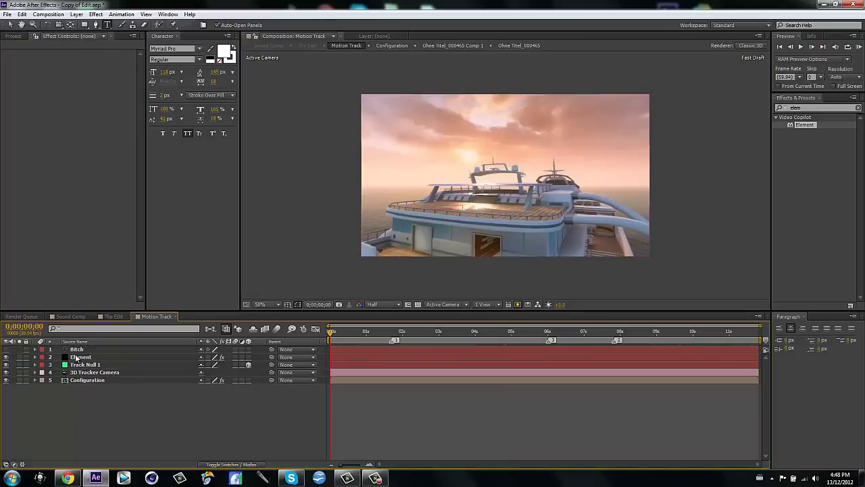
click(80, 356)
click(11, 135)
click(19, 142)
click(93, 151)
click(106, 174)
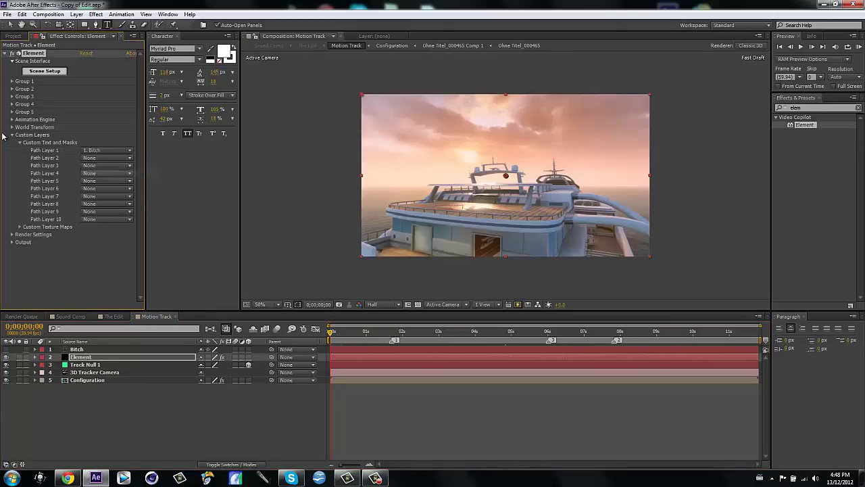
click(11, 135)
Open Element's Scene Setup and extrude the custom text path into a 3D model
click(42, 75)
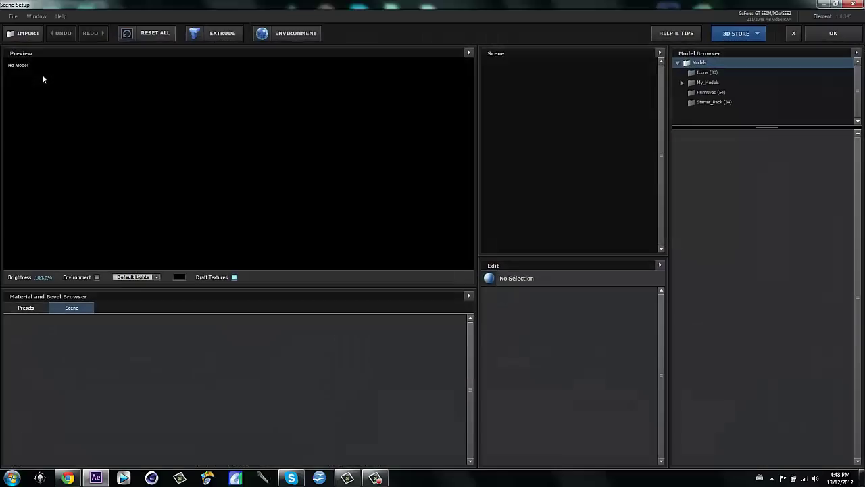
click(213, 39)
drag(240, 206, 225, 175)
Apply the Bold bevel preset to the extruded text model and review the settings of its Shiny_Light material
click(31, 308)
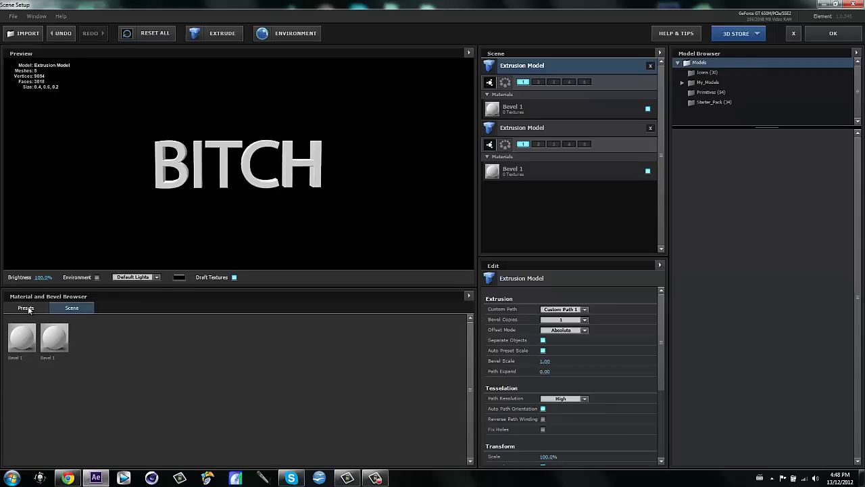
click(34, 319)
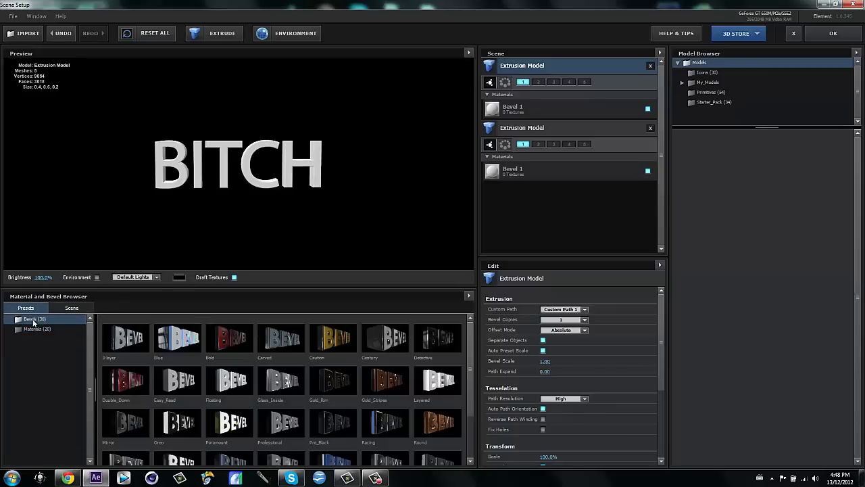
mouse_move(243, 346)
mouse_down()
mouse_move(211, 291)
mouse_move(203, 176)
mouse_move(247, 338)
mouse_up()
scroll(253, 406, down, 2)
scroll(254, 411, up, 2)
drag(230, 338, 213, 181)
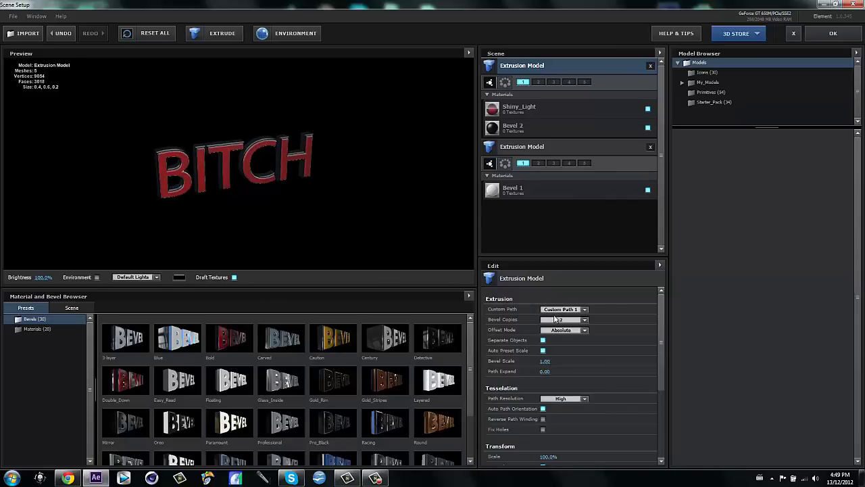
scroll(548, 318, down, 3)
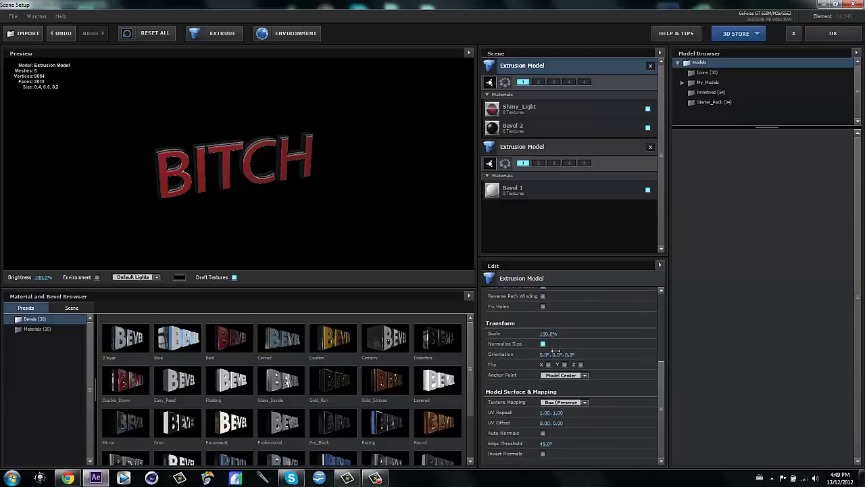
click(541, 108)
scroll(525, 341, down, 12)
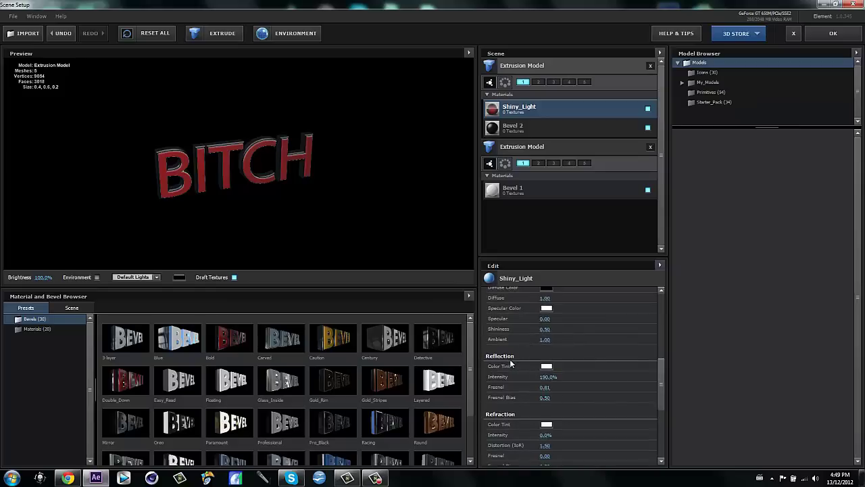
scroll(519, 399, down, 3)
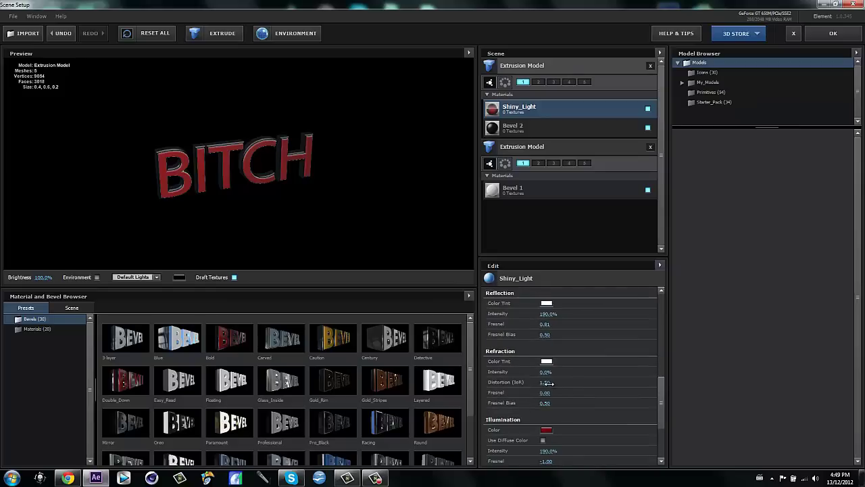
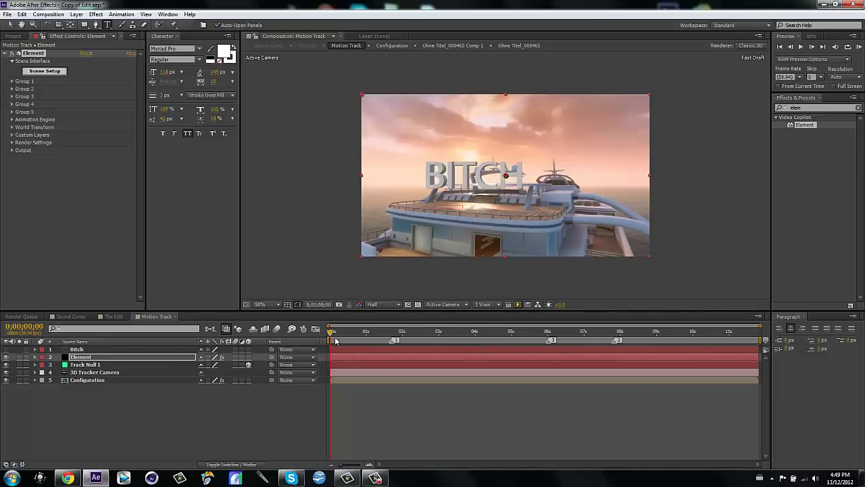
Move to 0;00;01;41, reopen Element's Scene Setup and delete the duplicate plain extrusion model from the scene
drag(333, 334, 391, 333)
click(44, 71)
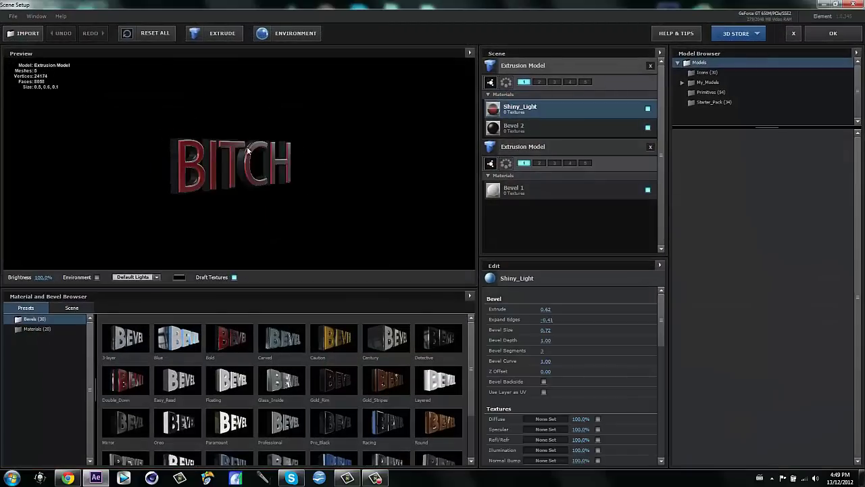
click(525, 149)
right_click(525, 150)
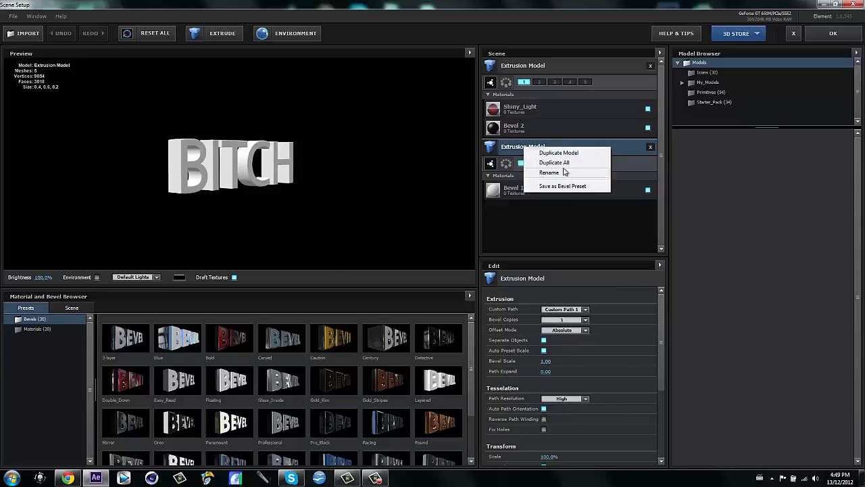
key(Escape)
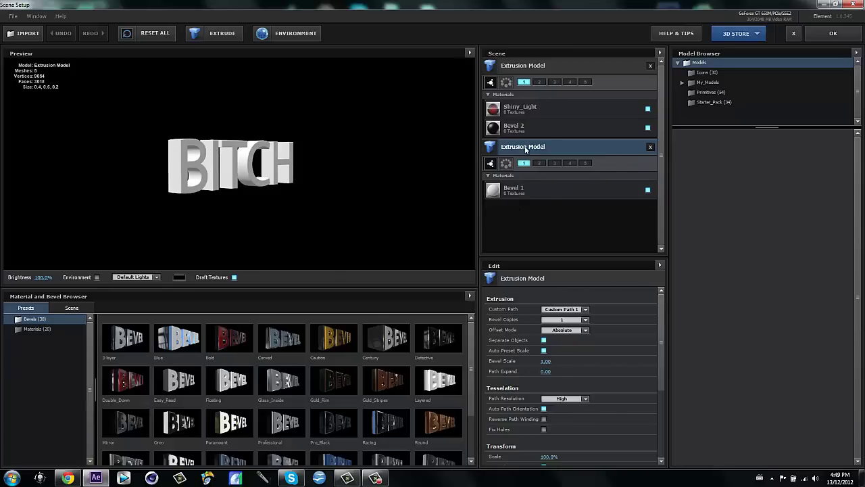
click(650, 147)
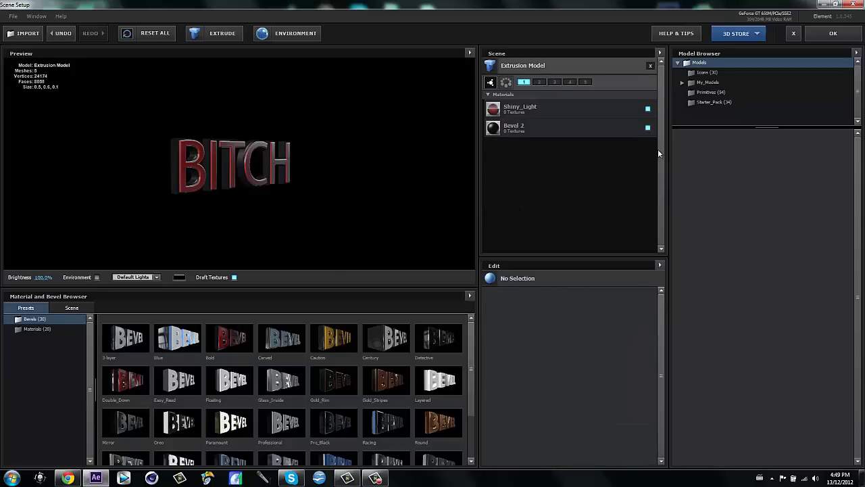
click(527, 66)
click(833, 33)
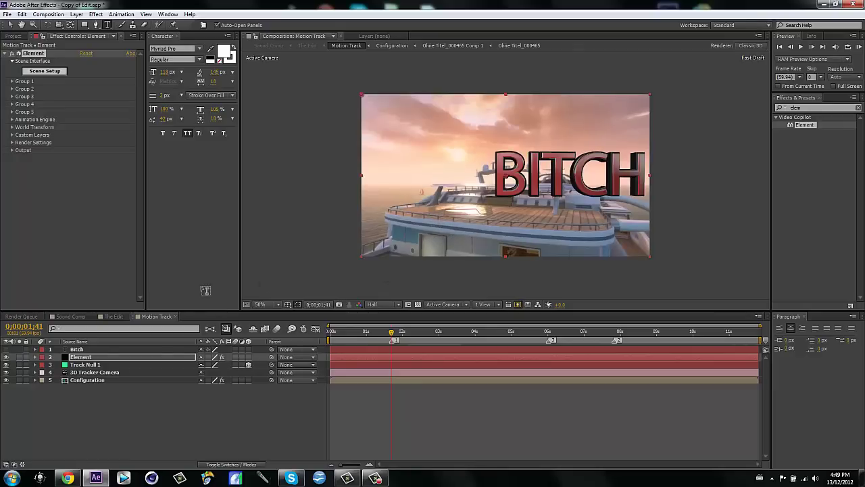
Reveal Track Null 1's position and copy its X and Y into Element Group 1's Particle Replicator as Position XY 117, 842
click(86, 365)
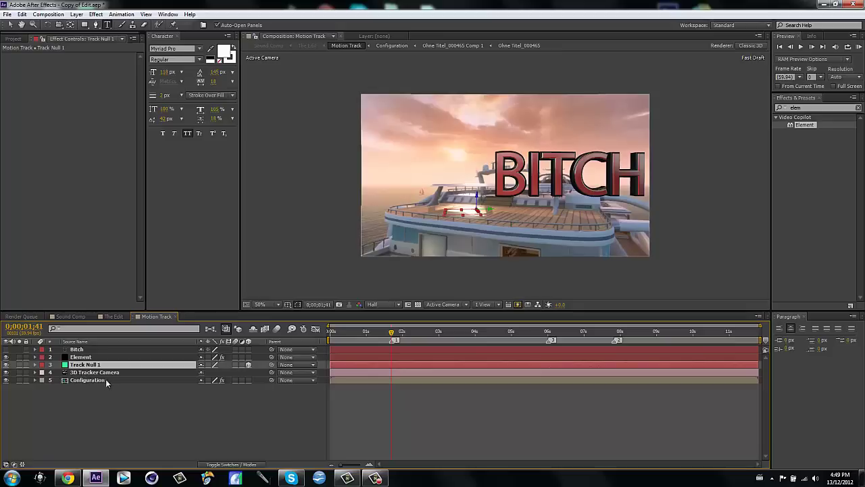
key(p)
click(76, 350)
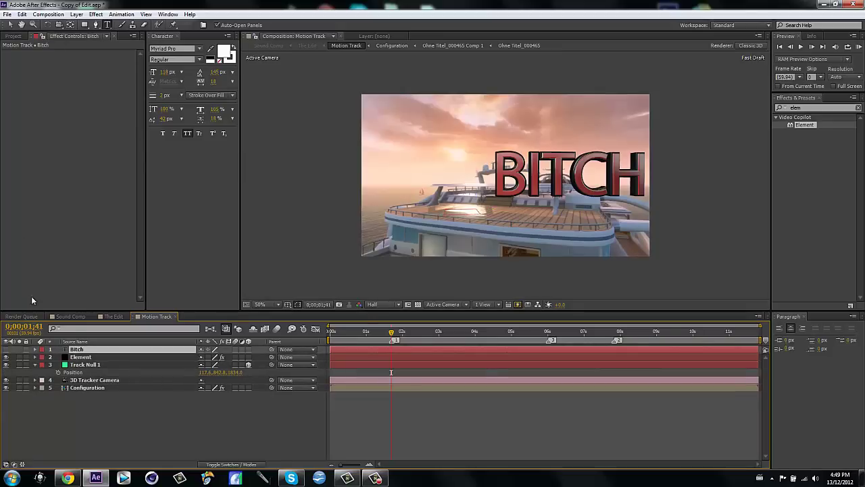
click(81, 357)
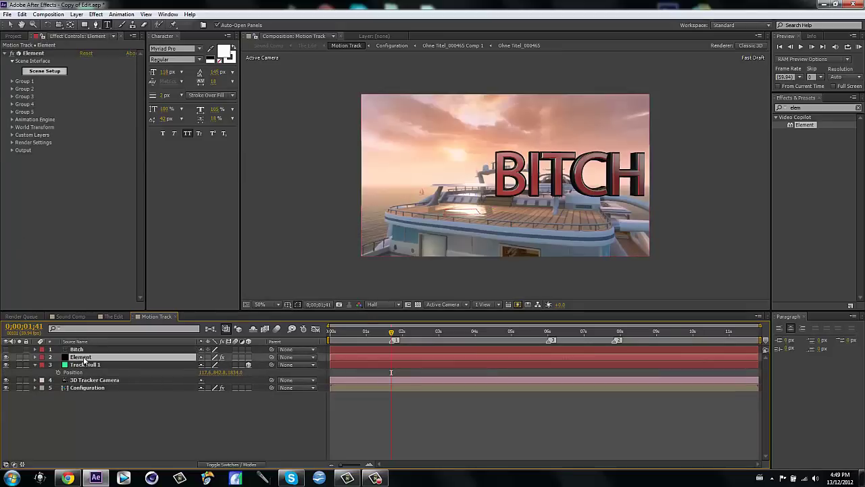
click(11, 82)
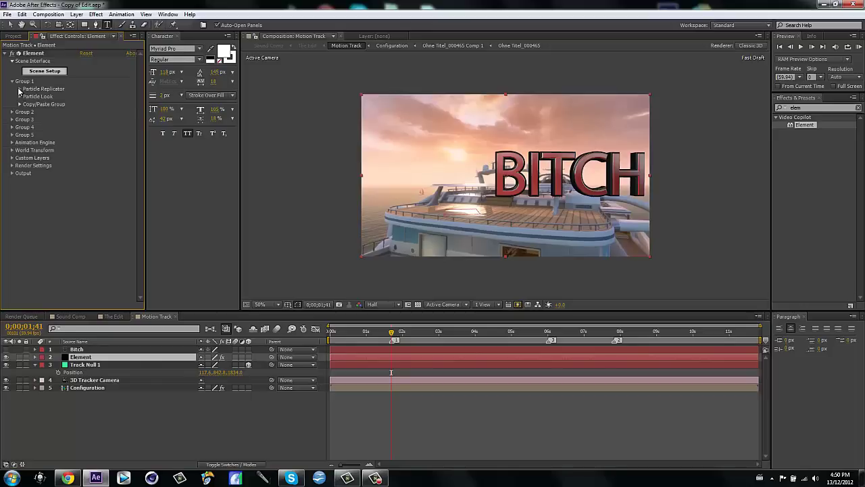
click(19, 88)
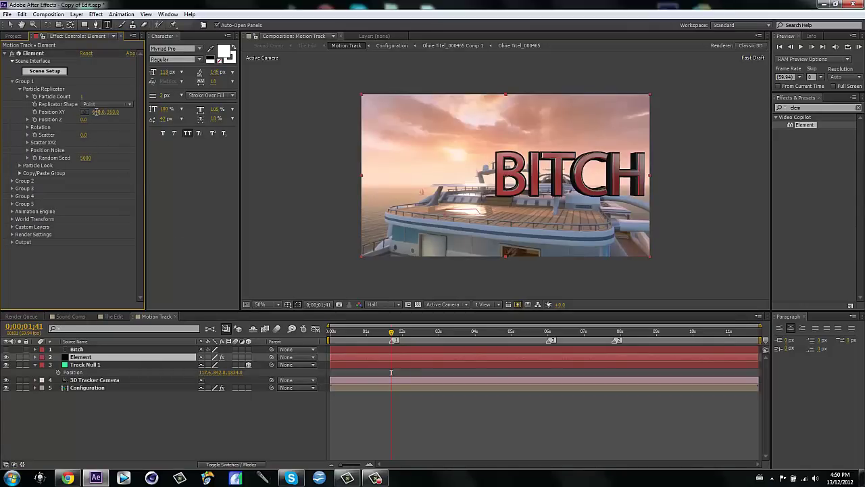
click(96, 111)
key(Tab)
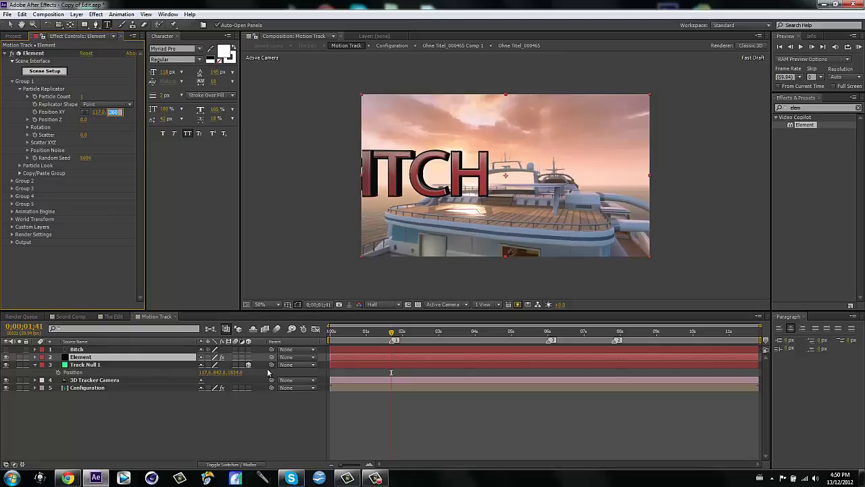
text(842)
click(275, 407)
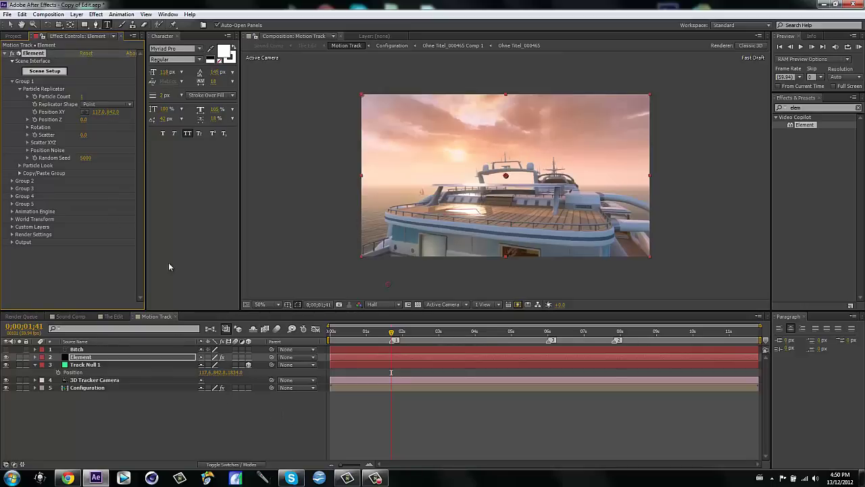
Set Group 1's Position Z to 1834 to match the track null's depth
click(83, 119)
text(1834)
key(Return)
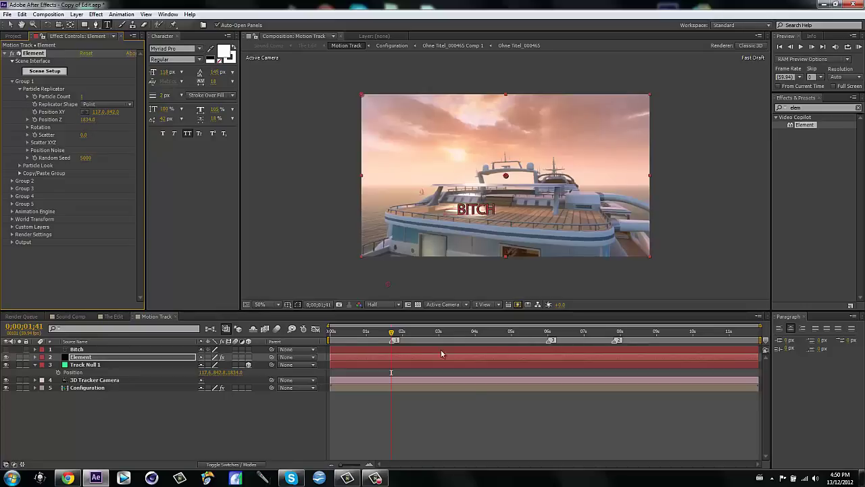
Move to 0;00;04;34 and enlarge the 3D text through Group 1's Particle Look, trying size 25 before settling on 20
drag(391, 336, 497, 348)
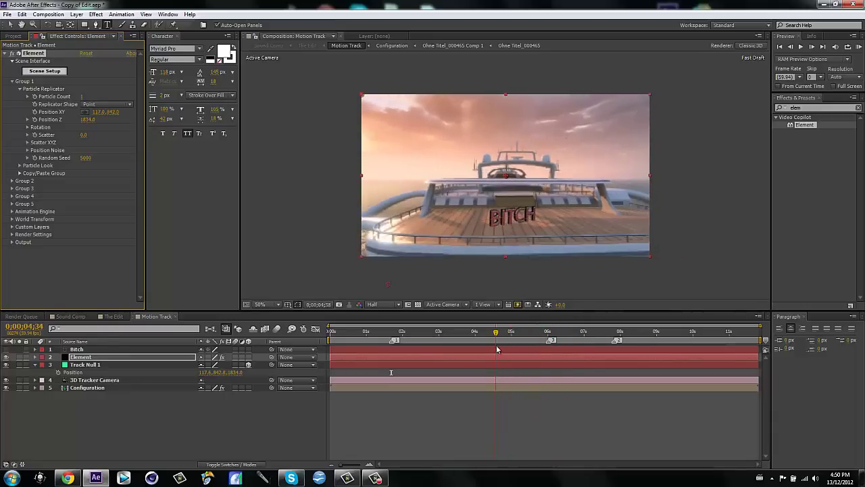
click(20, 166)
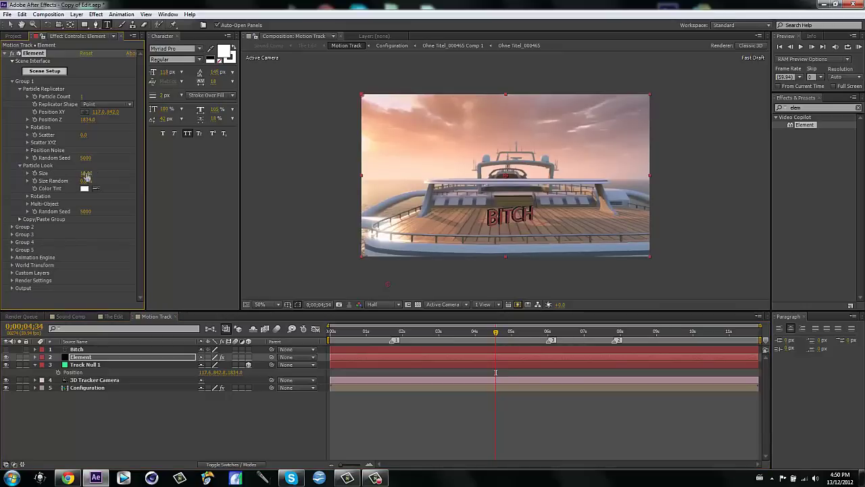
click(87, 174)
text(25)
key(Return)
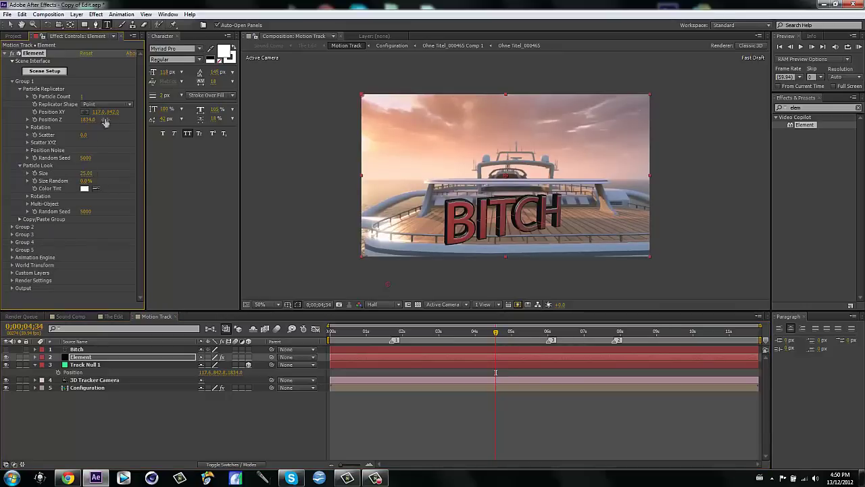
click(87, 174)
text(20)
key(Return)
Raise the 3D text above the deck and centre it on the yacht with Position XY 281, 426, checking it at 0;00;03;08
drag(98, 111, 0, 103)
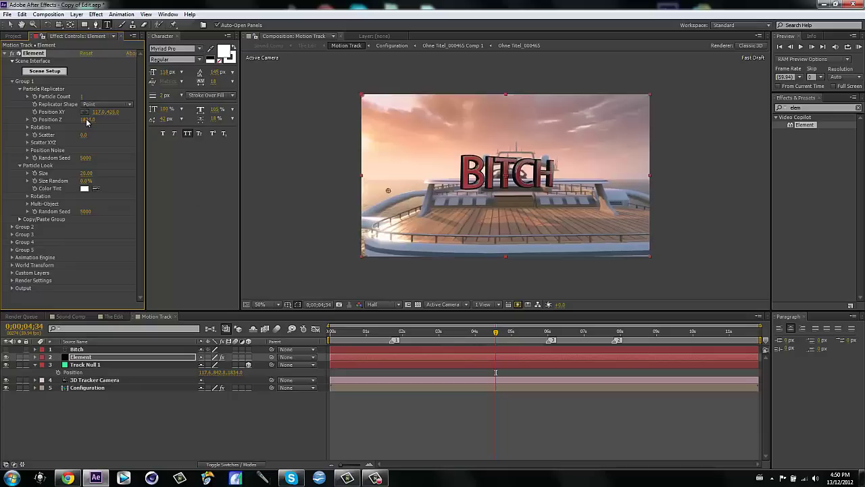
click(10, 24)
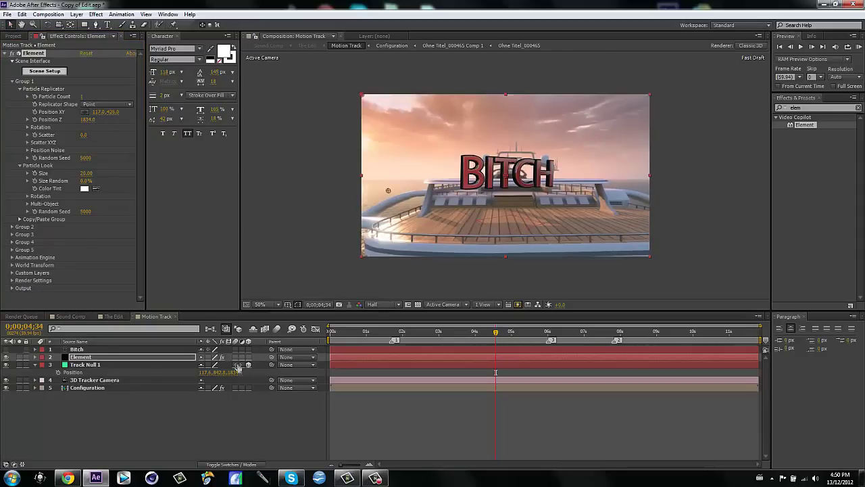
drag(100, 110, 172, 121)
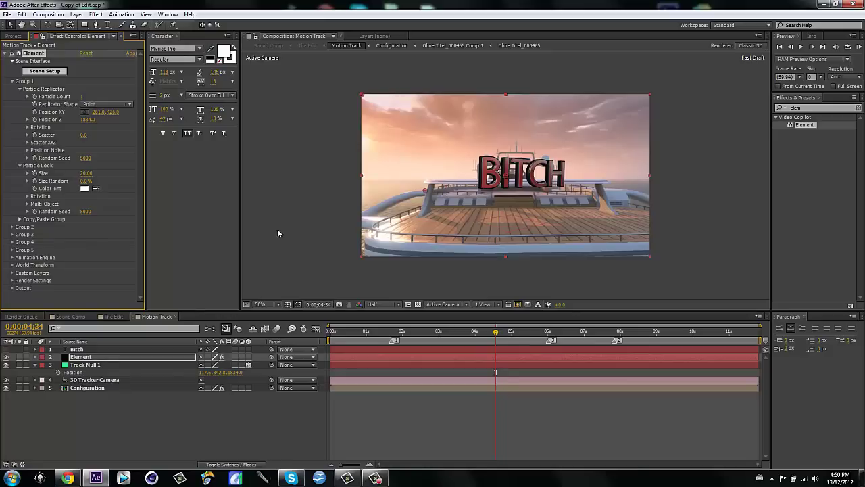
drag(496, 332, 444, 344)
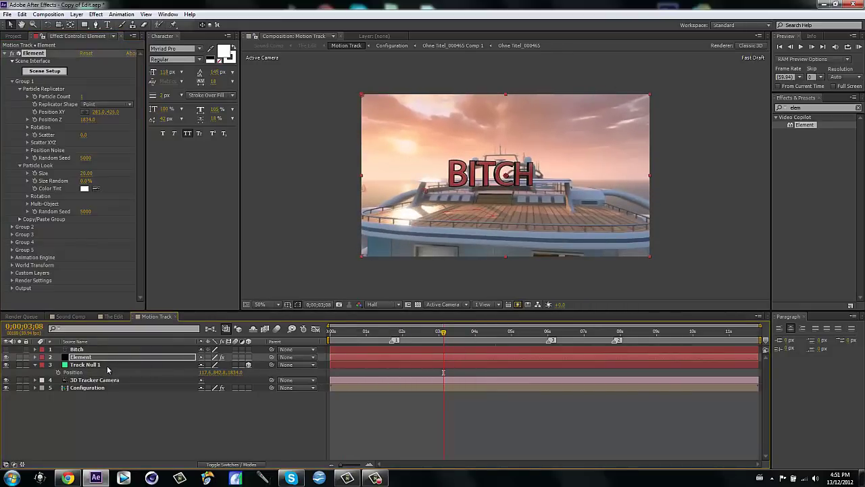
Collapse the Position property of Track Null 1 in the timeline and deselect the layer
click(85, 364)
click(231, 421)
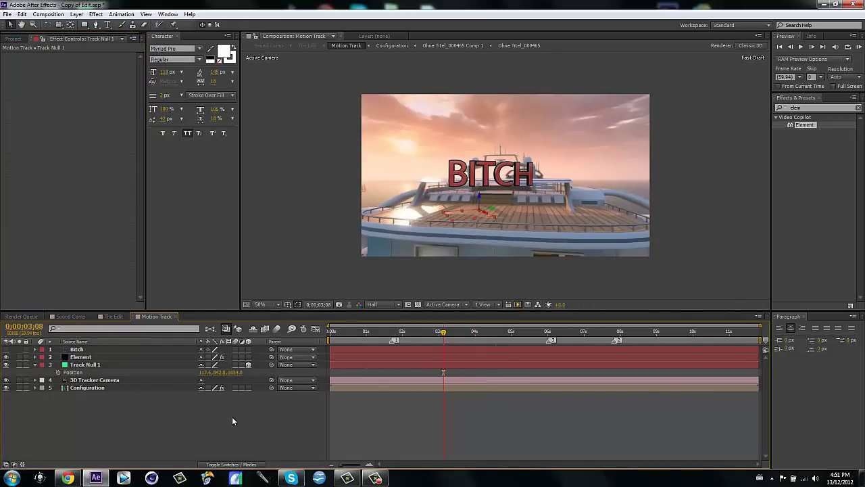
click(181, 366)
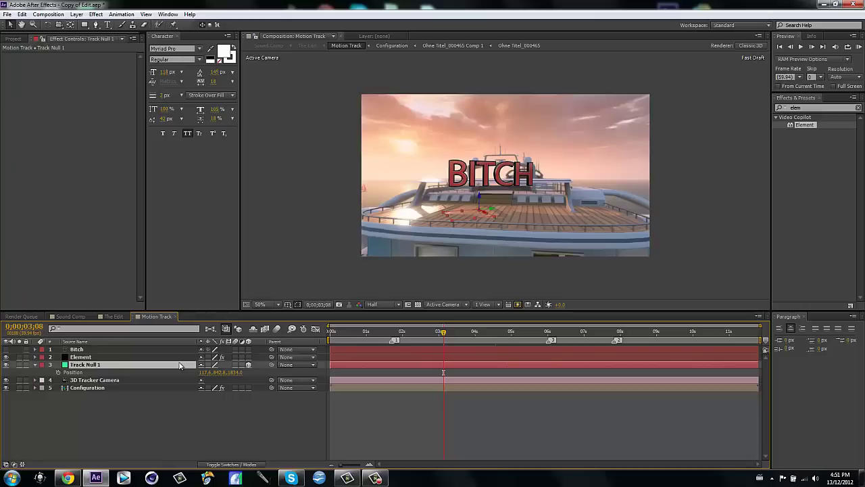
key(p)
click(173, 388)
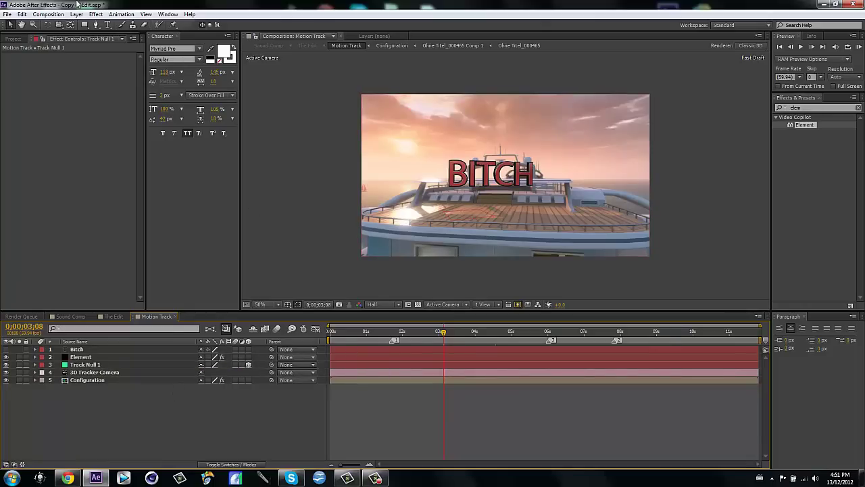
Add a second text layer reading "B" over the yacht deck and hide it
click(107, 24)
click(475, 223)
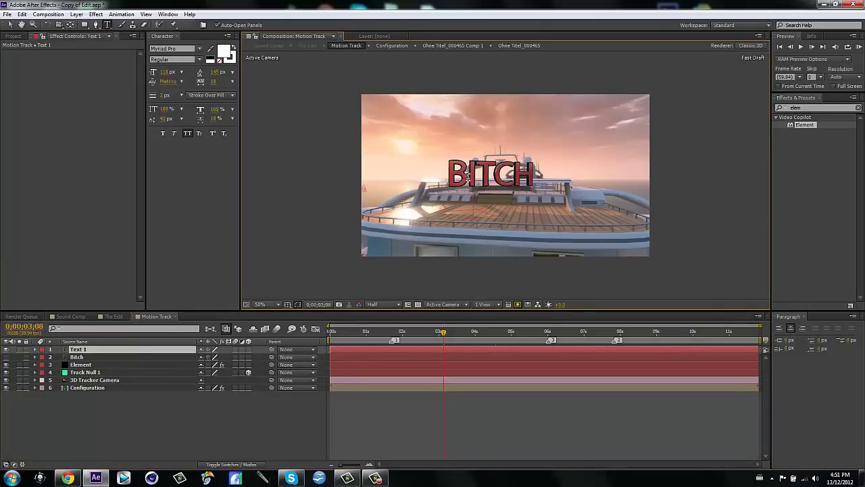
text(P)
click(253, 398)
click(5, 349)
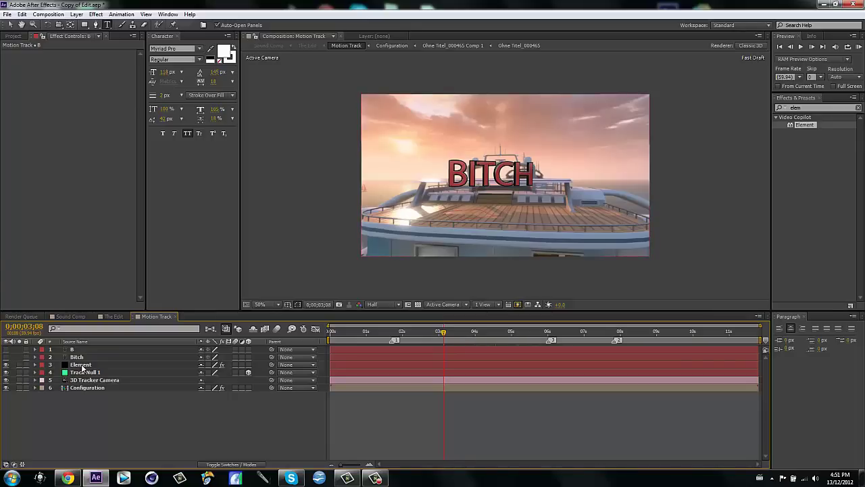
Assign the "B" text layer as Path Layer 2 in the Element effect's Custom Text and Masks
click(81, 366)
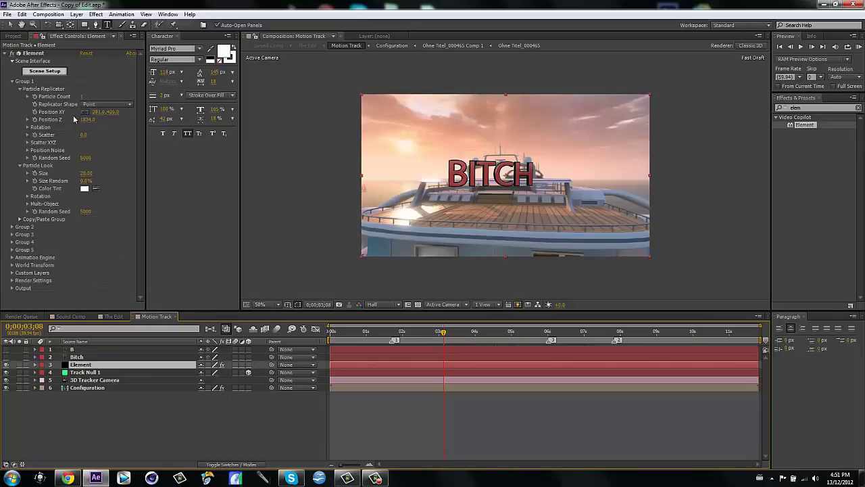
click(12, 273)
scroll(68, 203, down, 2)
click(96, 243)
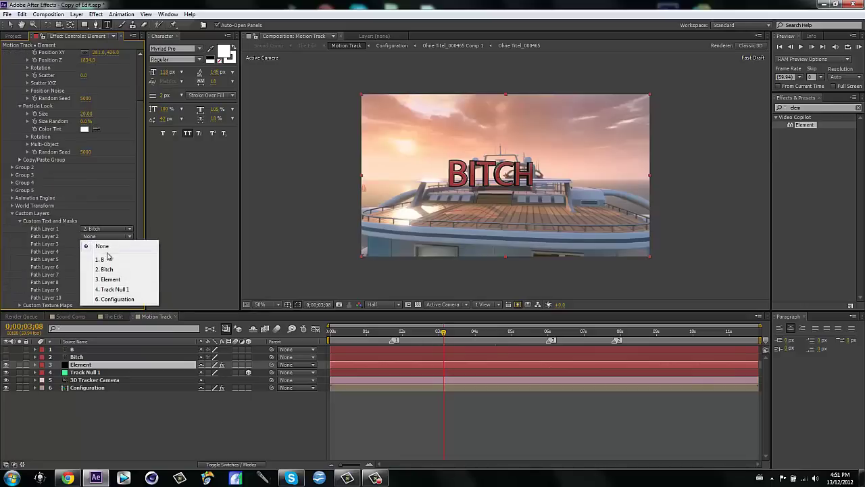
click(106, 259)
click(12, 213)
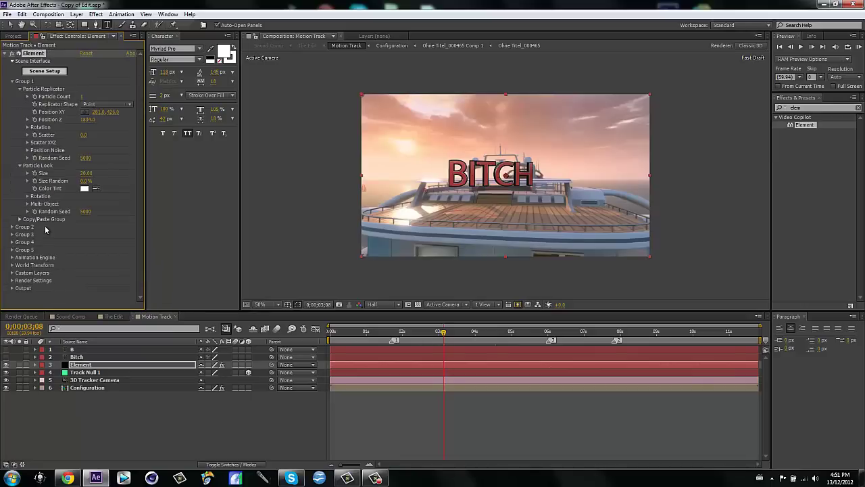
In Element's Scene Setup, duplicate the extrusion model, switch the copy to Custom Path 2, assign it to group 2 and accept
click(49, 71)
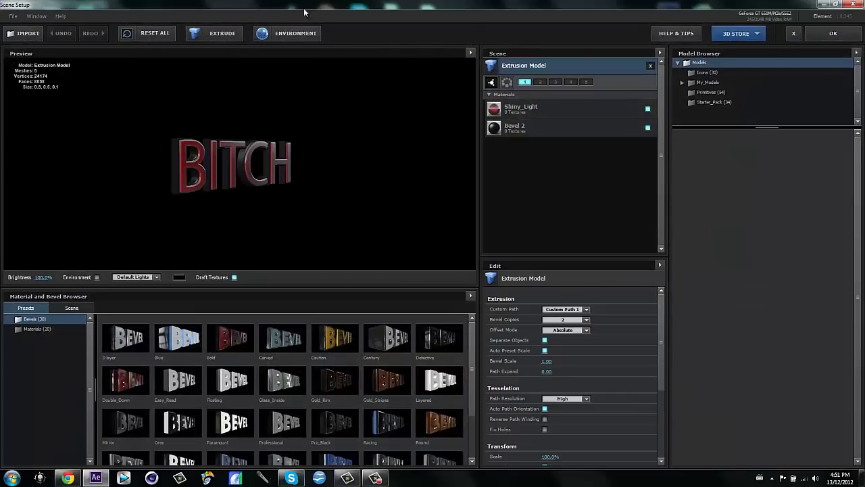
click(489, 95)
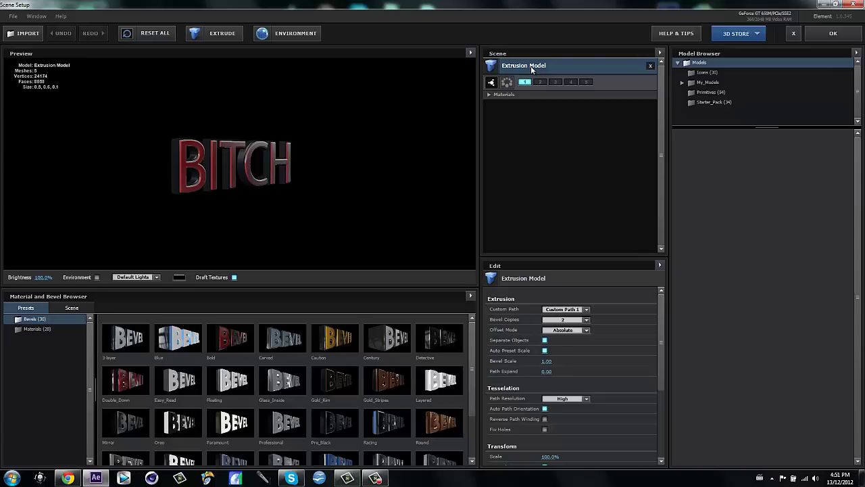
right_click(532, 69)
click(573, 79)
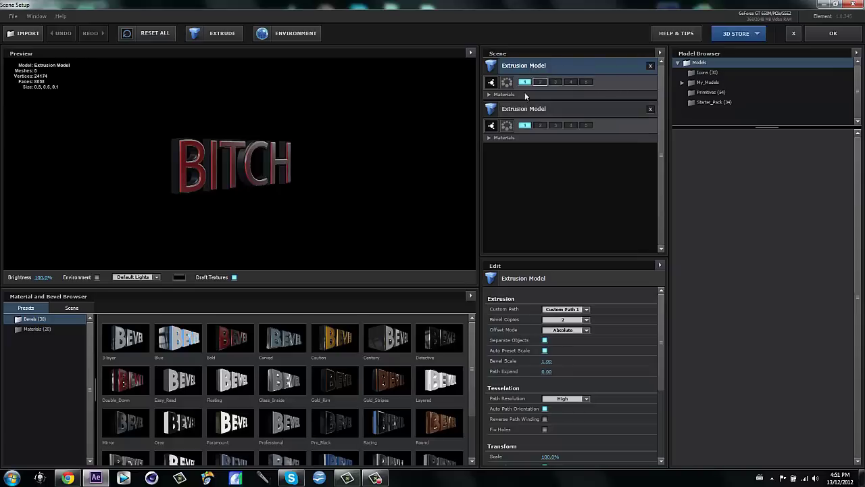
click(580, 309)
click(578, 323)
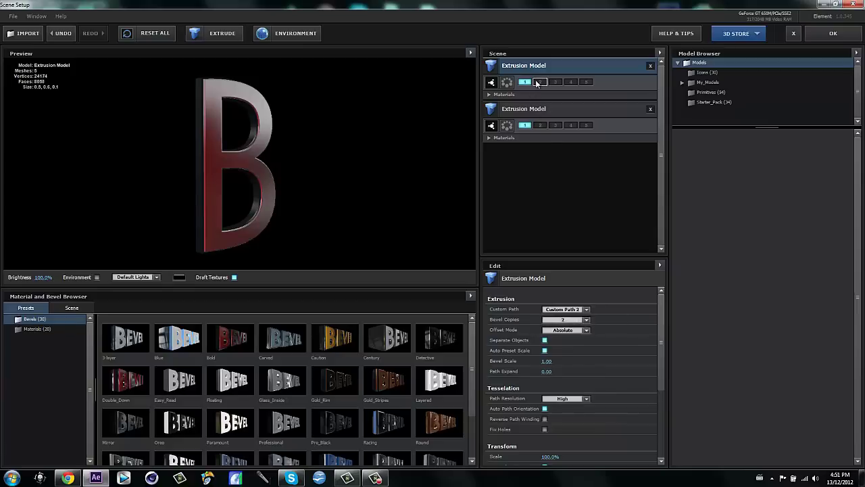
click(544, 82)
click(831, 34)
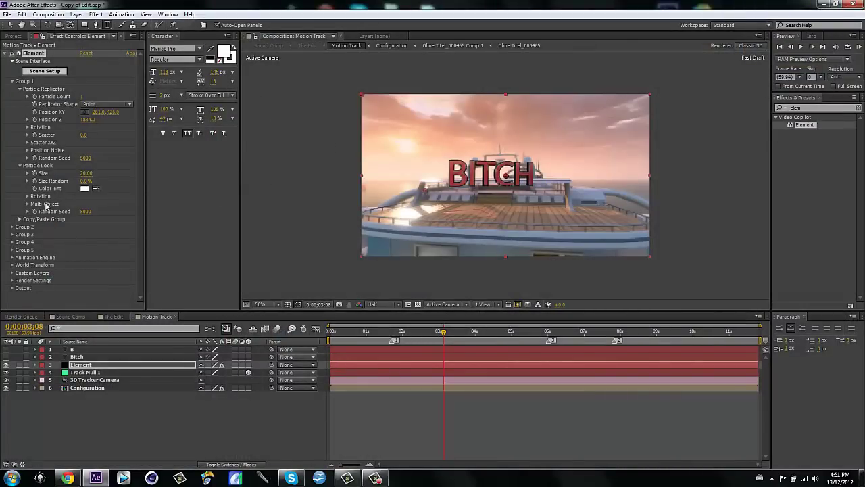
Collapse Group 1's Particle Look, go to 0;00;02;56 and expand the Group 2 settings of the Element effect
click(20, 166)
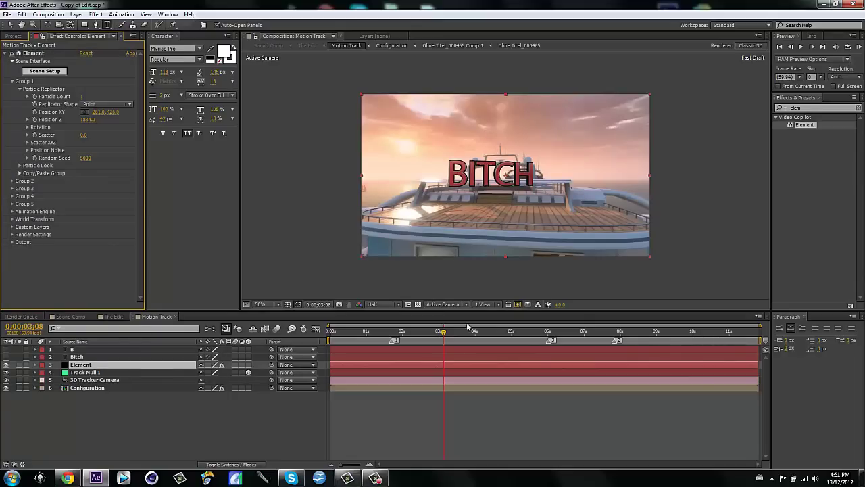
mouse_move(444, 331)
mouse_down()
mouse_move(402, 333)
mouse_move(437, 334)
mouse_up()
click(12, 181)
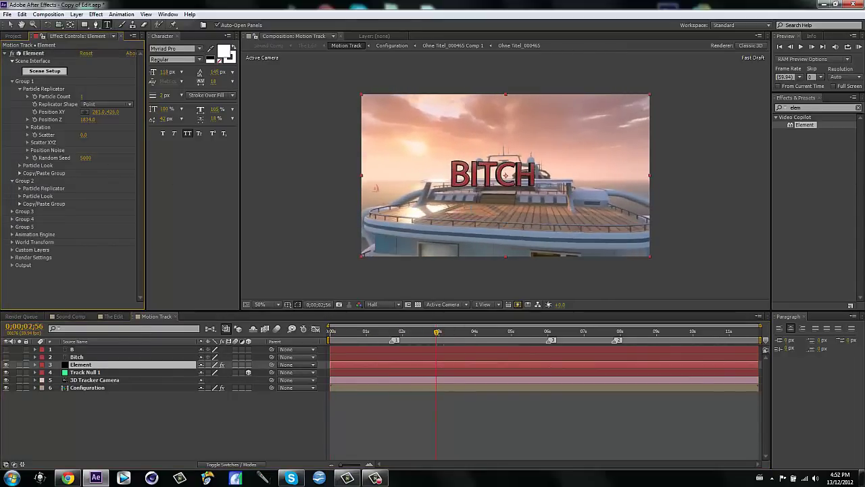
mouse_move(5, 24)
mouse_down()
mouse_move(30, 10)
mouse_move(54, 31)
mouse_move(2, 29)
mouse_up()
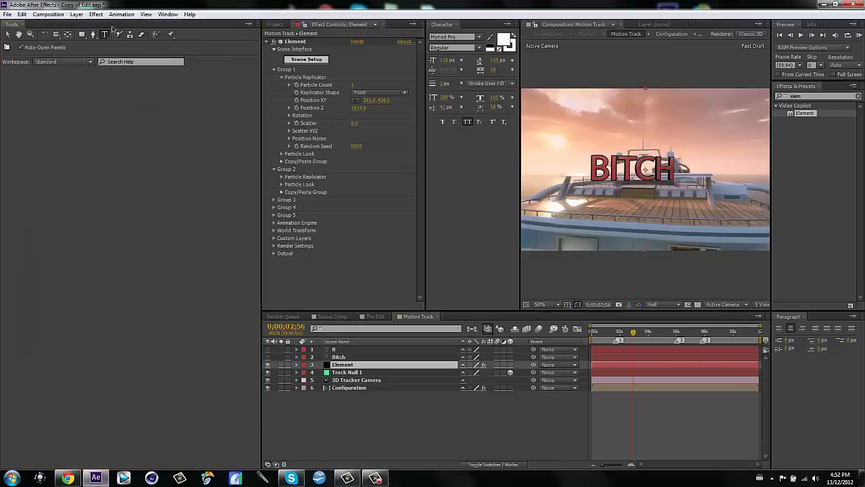
drag(90, 31, 492, 29)
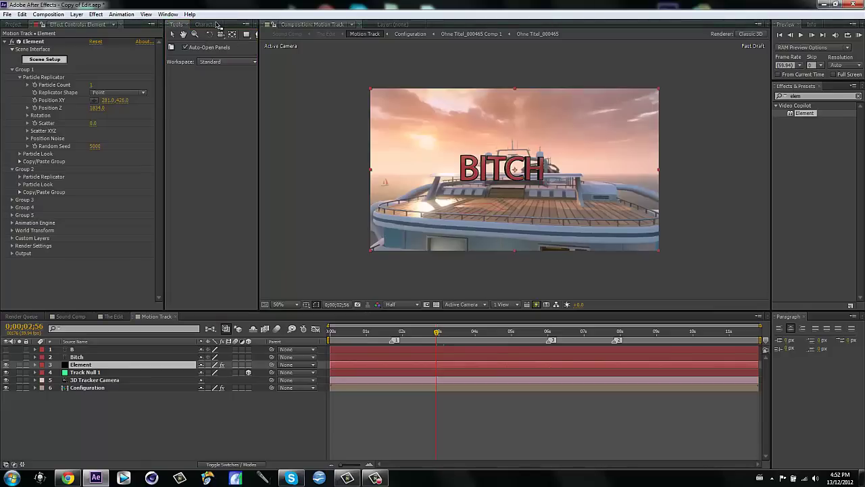
click(217, 25)
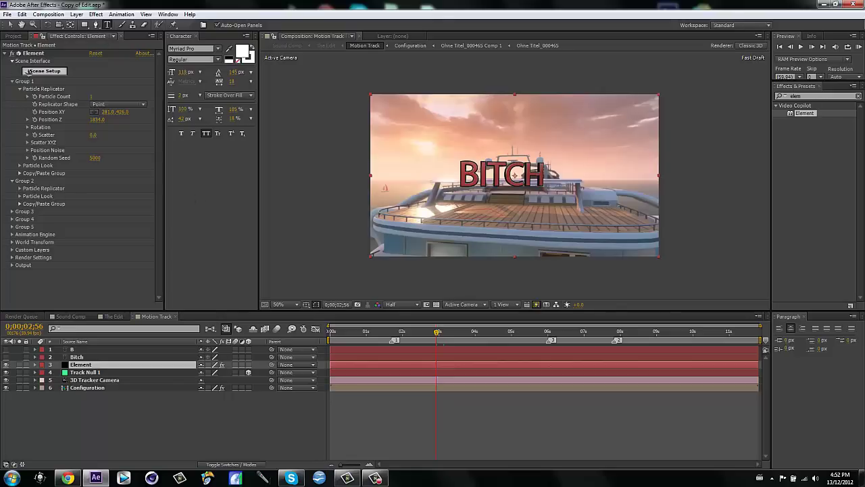
Match Group 2's Particle Replicator position to Group 1 with Position XY 281, 426 and Position Z 1834
click(20, 189)
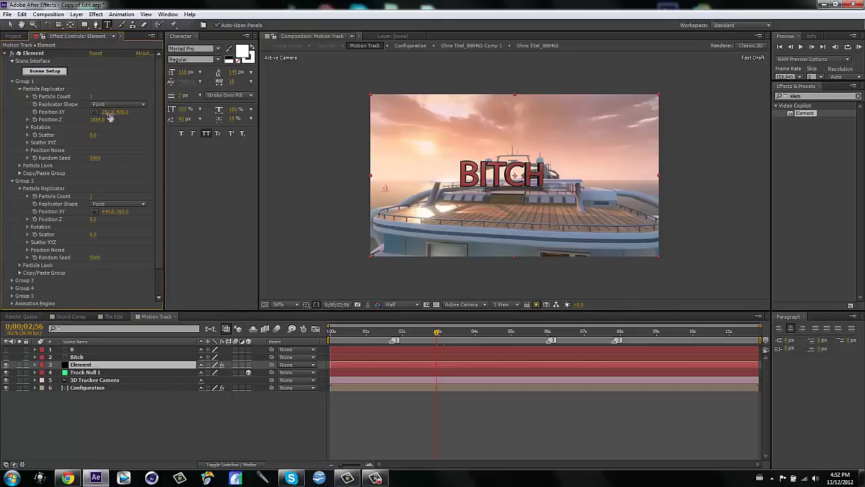
key(v)
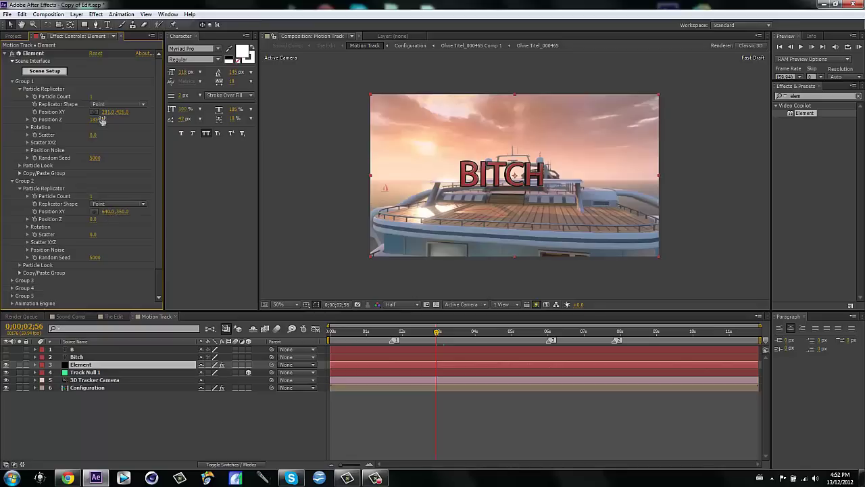
click(112, 211)
text(281)
key(Tab)
text(42)
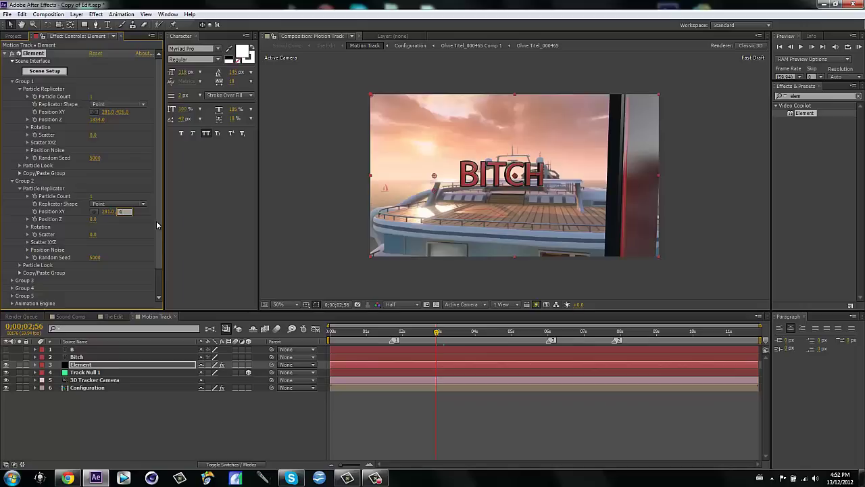
key(Tab)
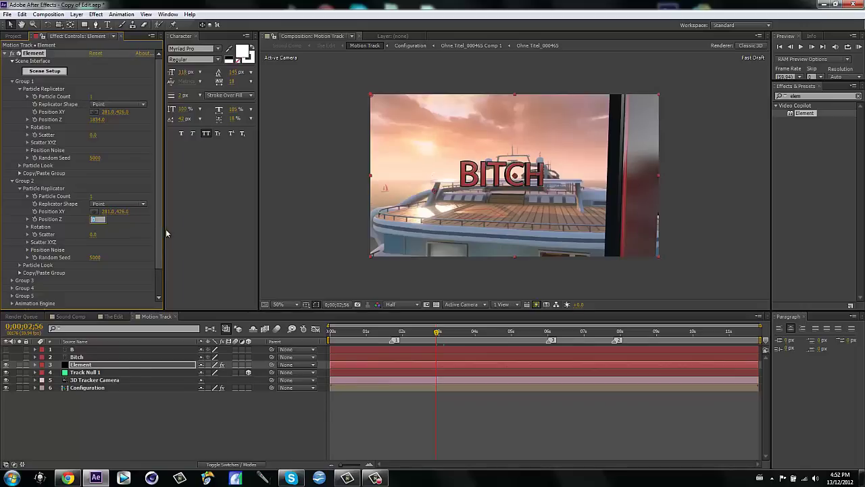
text(18)
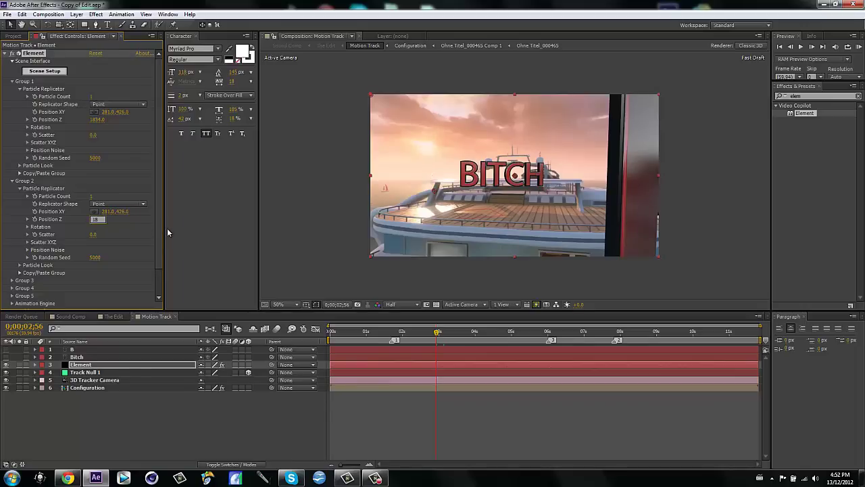
text(34)
key(Return)
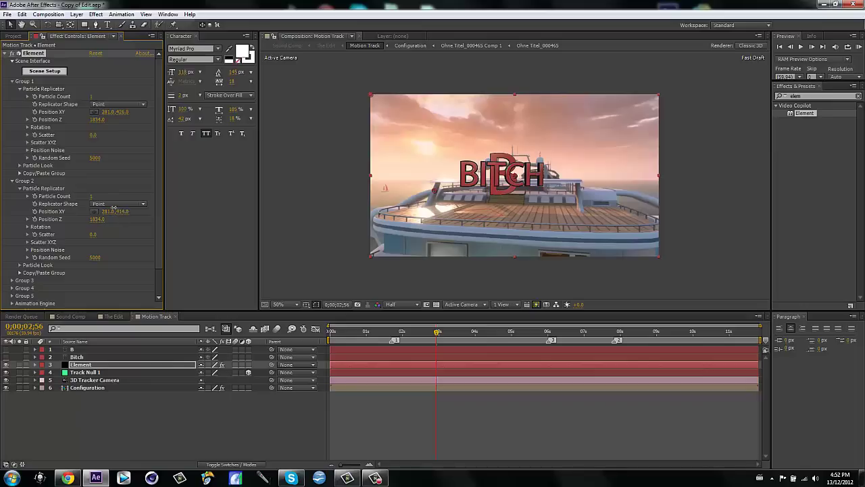
Shrink the 3D "B" in Group 2 to Size 5.71 and move it to Position XY -117, 423
drag(122, 211, 106, 207)
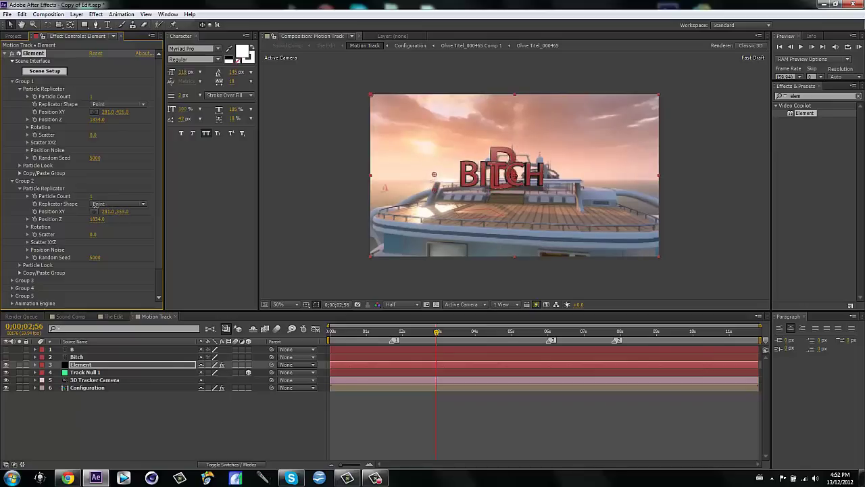
drag(101, 212, 57, 238)
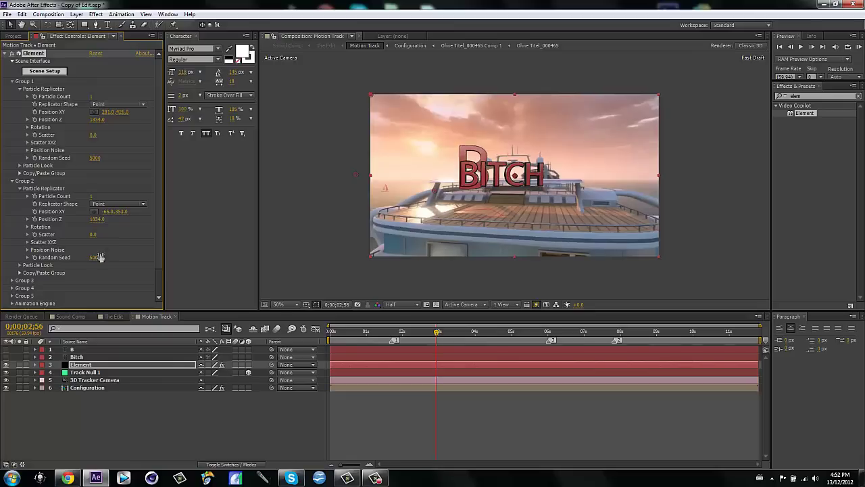
click(20, 265)
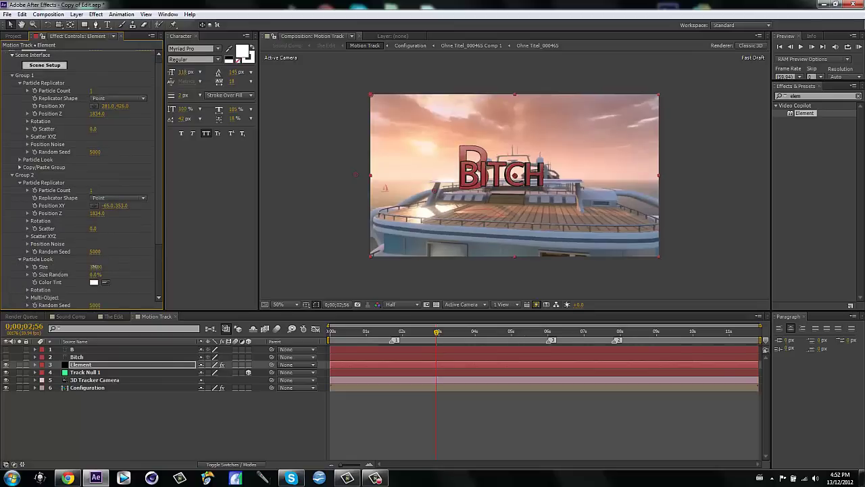
mouse_move(95, 267)
mouse_down()
mouse_move(71, 267)
mouse_move(81, 267)
mouse_up()
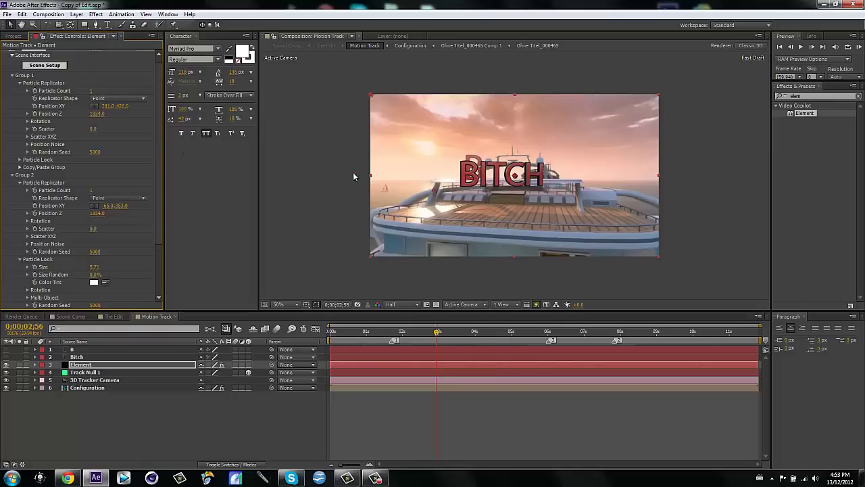
drag(352, 177, 341, 191)
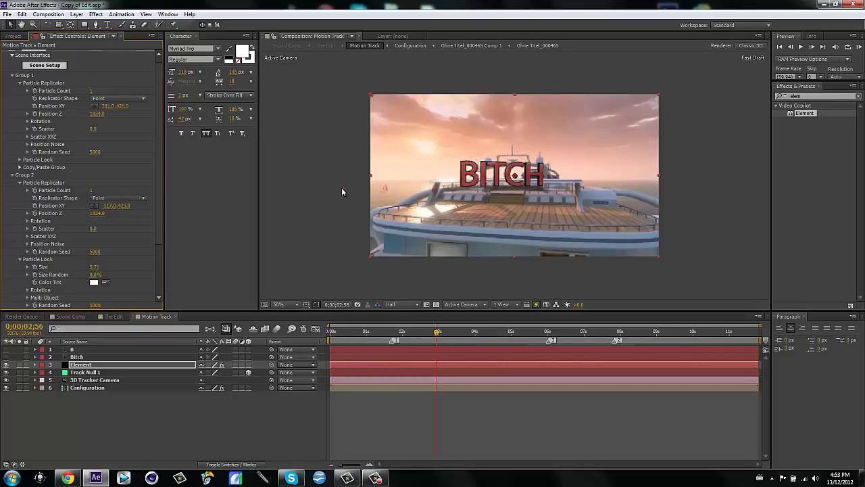
Scrub through the clip from its start to 0;00;04;27, place composition marker 1 there and deselect the Element layer
drag(451, 336, 296, 340)
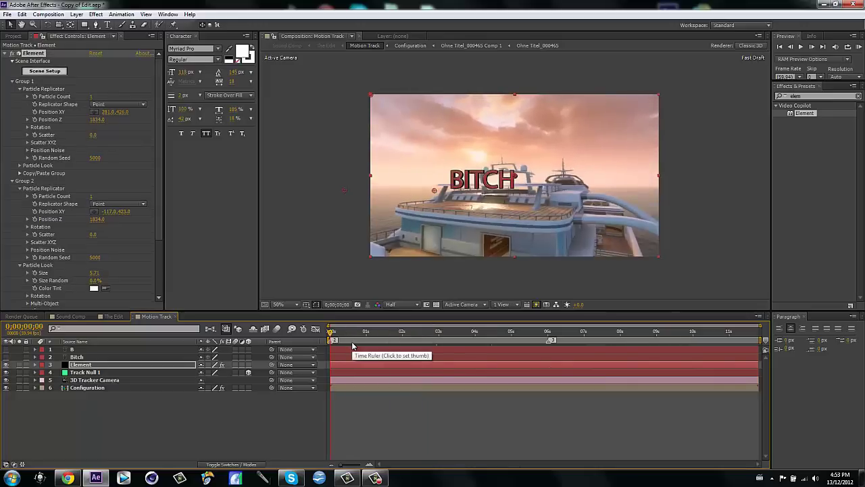
drag(331, 333, 488, 340)
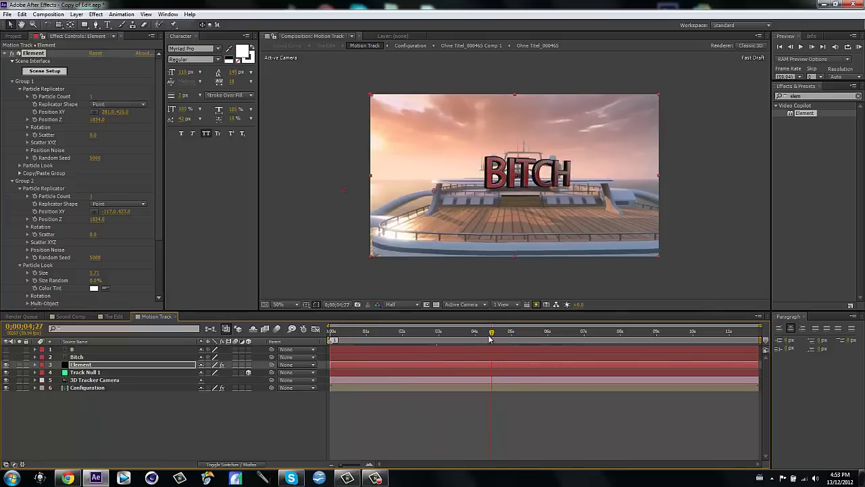
key(shift+1)
click(185, 416)
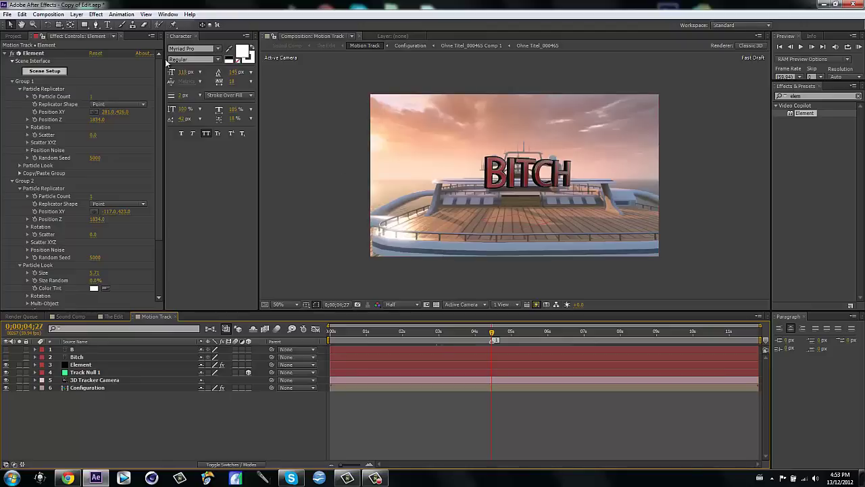
Add a third text layer reading "Y" over the yacht deck and hide it
click(106, 26)
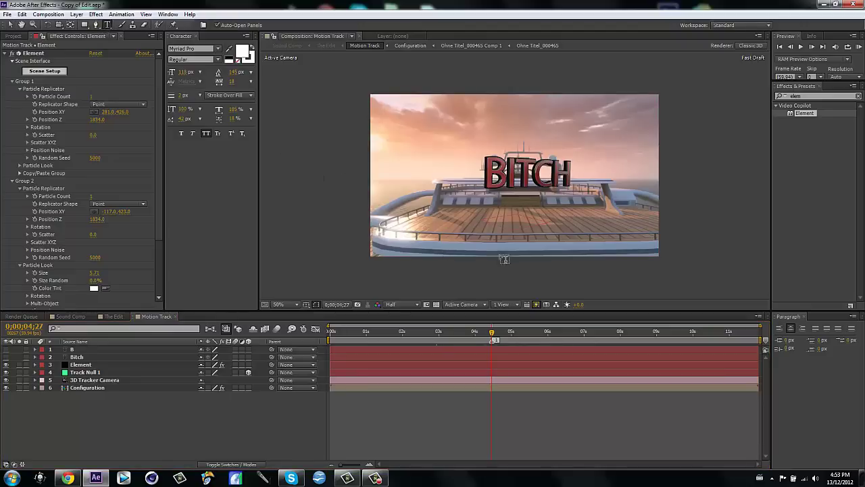
click(497, 218)
text(Y)
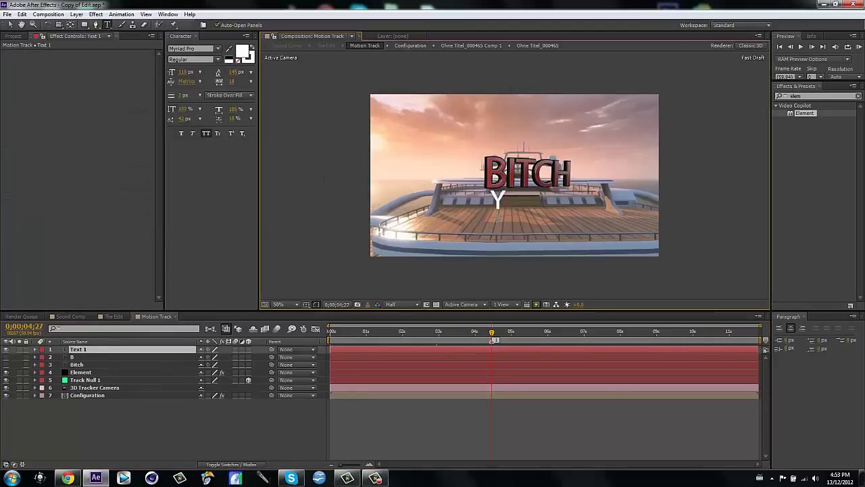
click(247, 433)
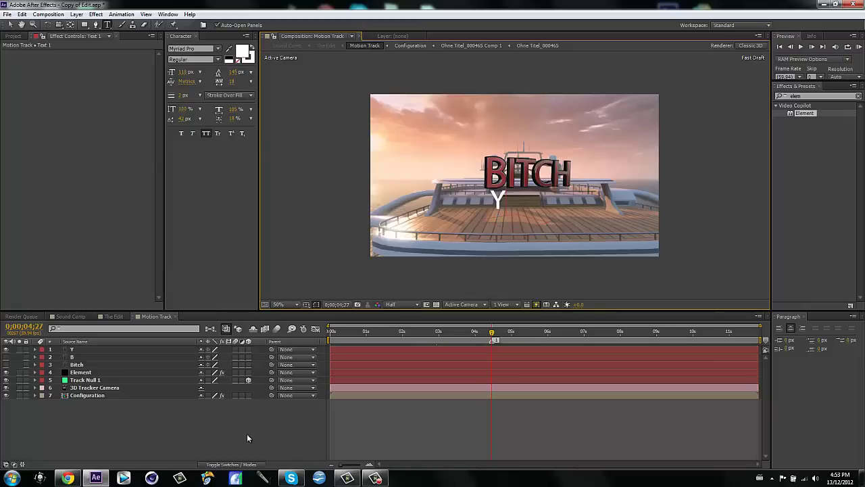
click(6, 348)
Assign the "Y" text layer as Path Layer 3 in the Element effect's Custom Text and Masks
click(81, 372)
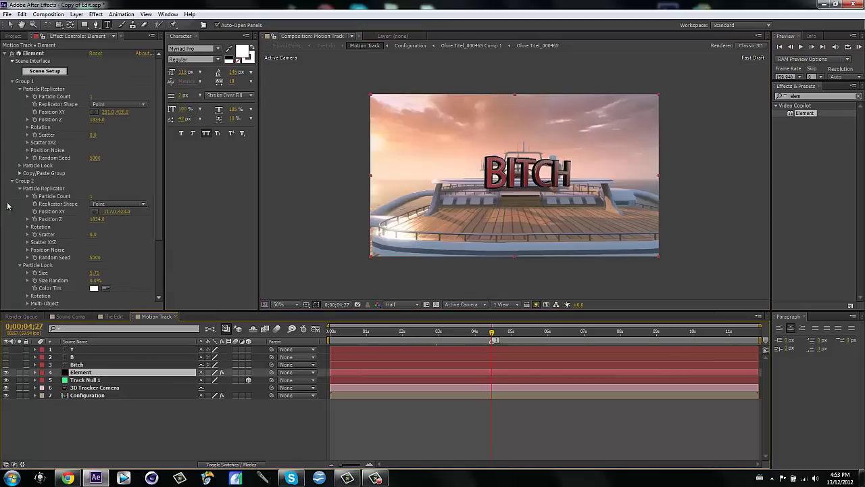
click(13, 81)
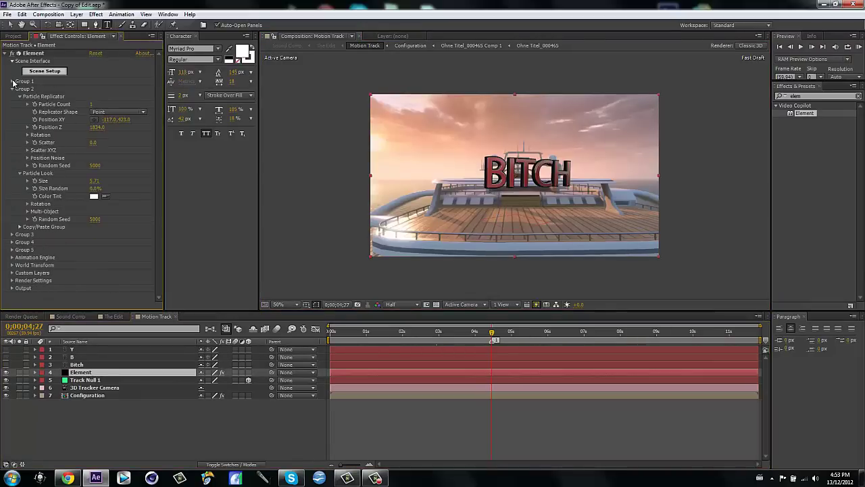
click(12, 273)
scroll(115, 242, down, 2)
click(112, 244)
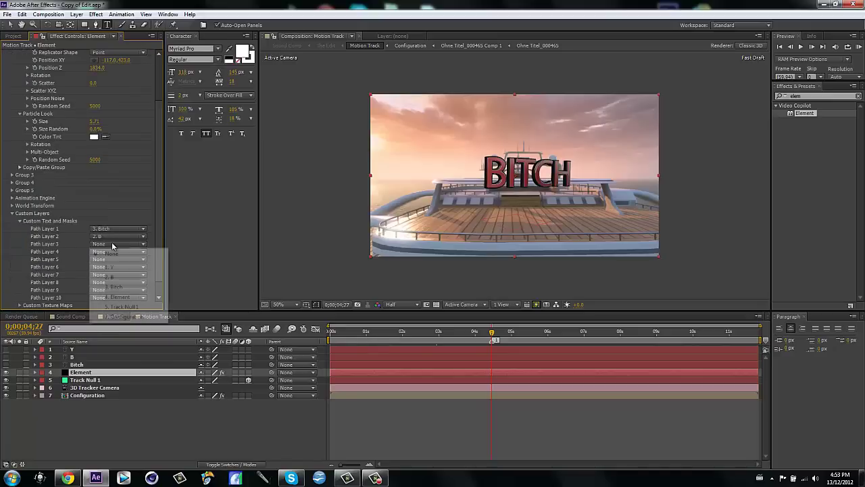
click(120, 271)
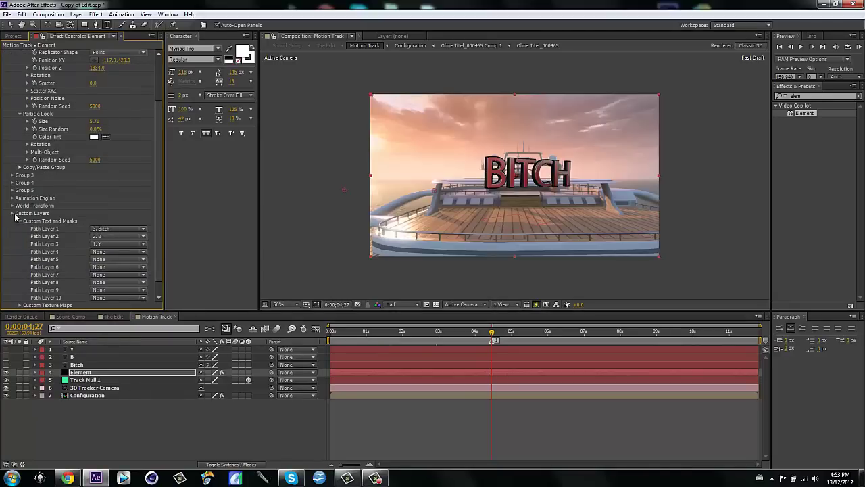
click(12, 213)
In Element's Scene Setup, duplicate the "B" extrusion model, switch the copy to Custom Path 3 and assign it to group 3
click(47, 72)
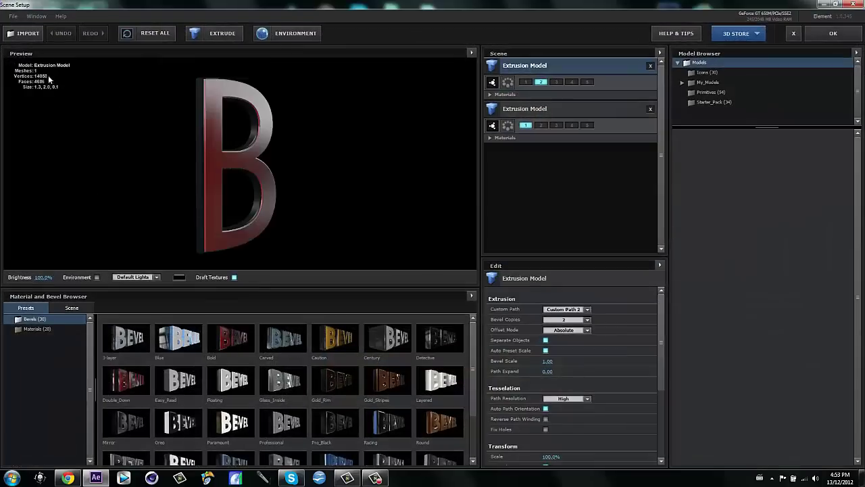
right_click(538, 68)
click(570, 72)
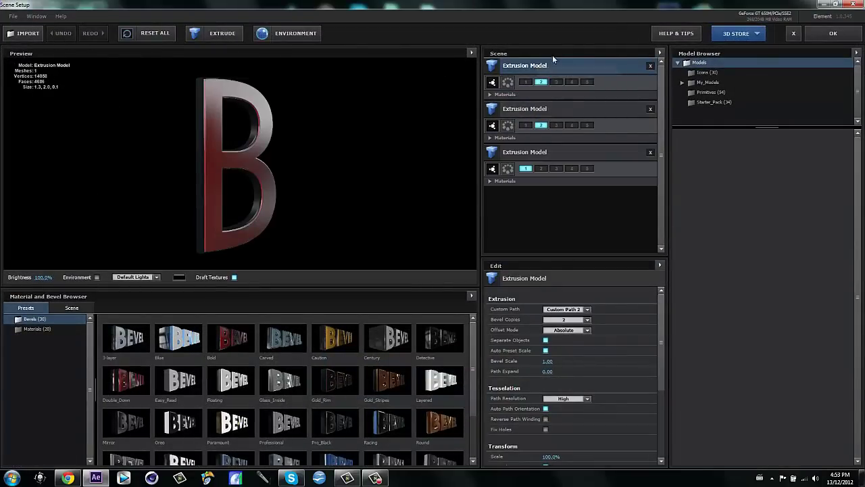
click(565, 309)
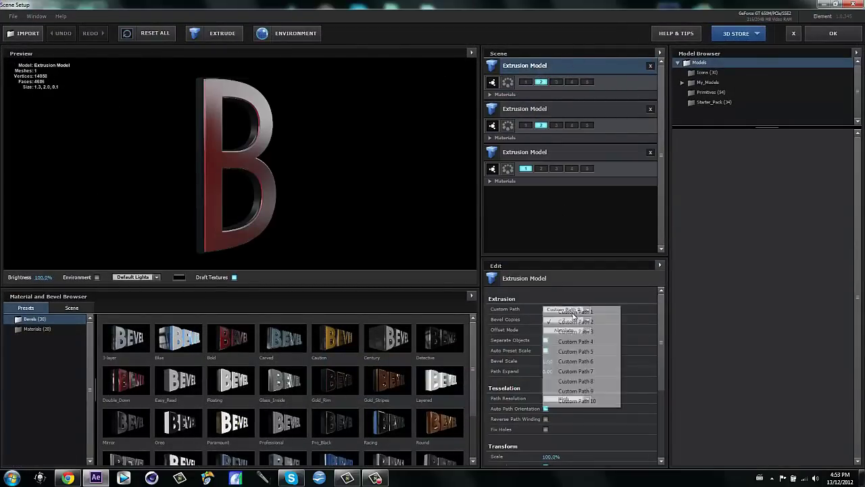
click(576, 331)
click(556, 81)
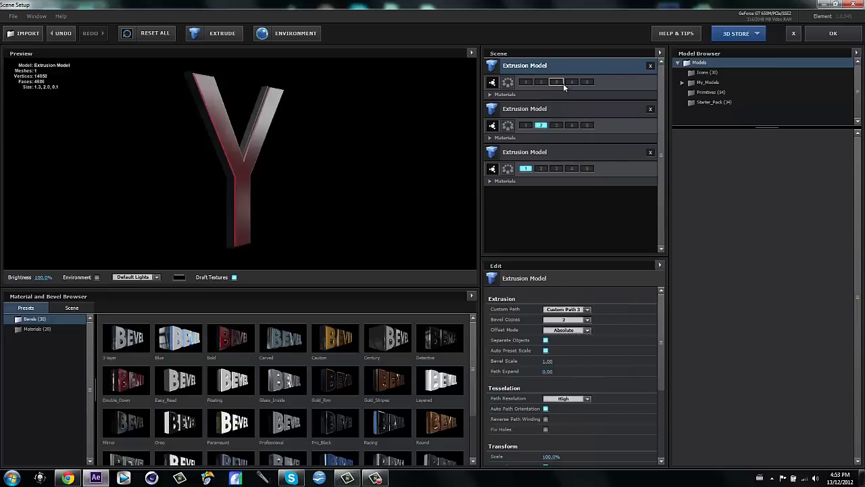
Accept the Scene Setup and set the Position Z of Group 3's Particle Replicator to 1834
click(822, 34)
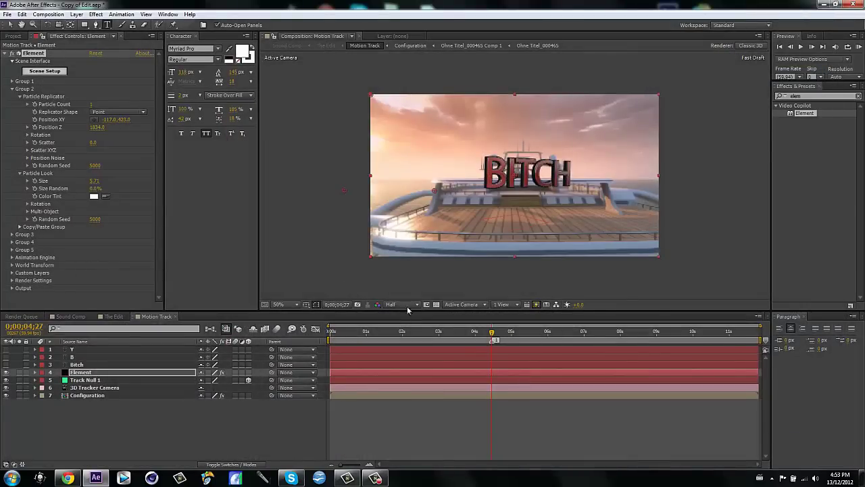
click(11, 234)
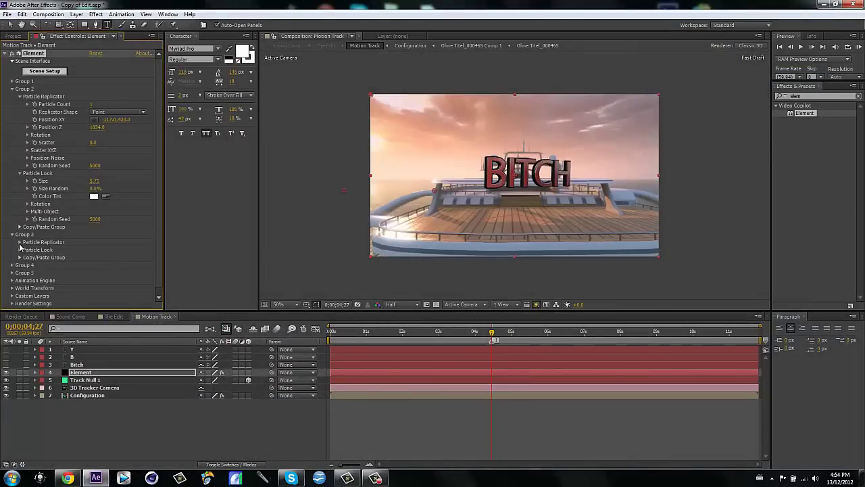
click(21, 243)
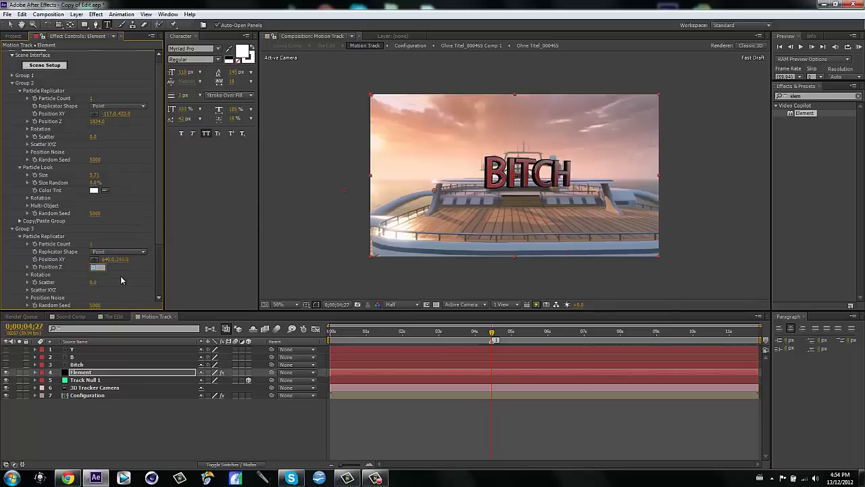
text(34)
key(Return)
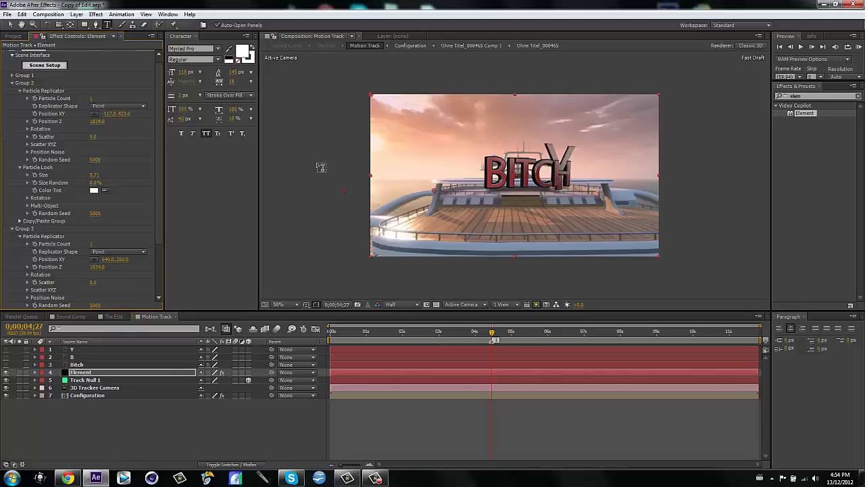
Move the Group 3 "Y" model to about Position XY -119, 532, in front of the larger text
key(v)
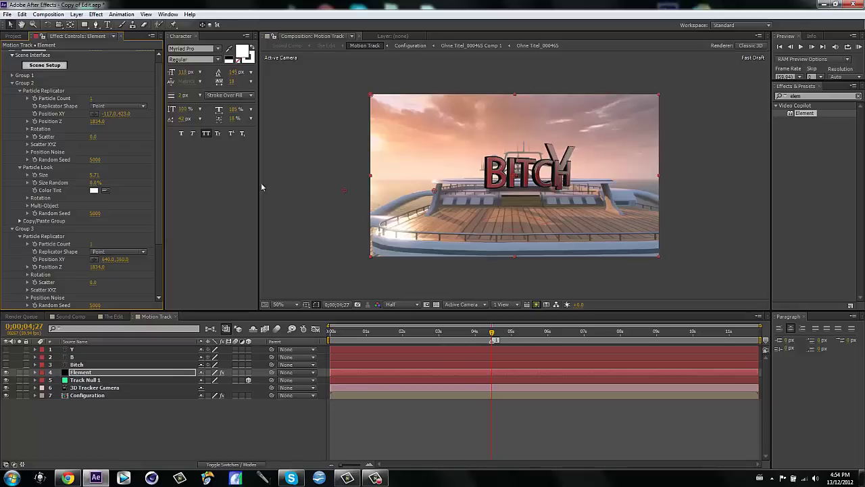
click(93, 259)
click(470, 176)
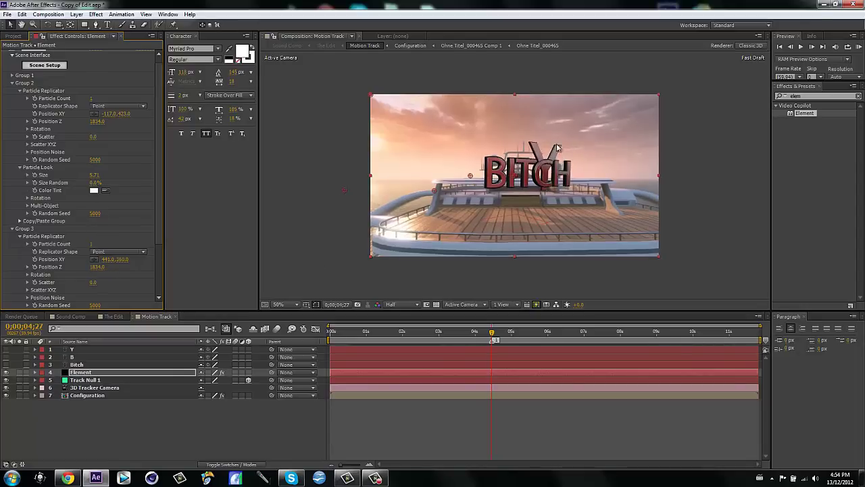
drag(470, 176, 343, 224)
Try rotating the Group 3 "Y" model about its Y axis, and reset the Y rotation to 0°
click(28, 275)
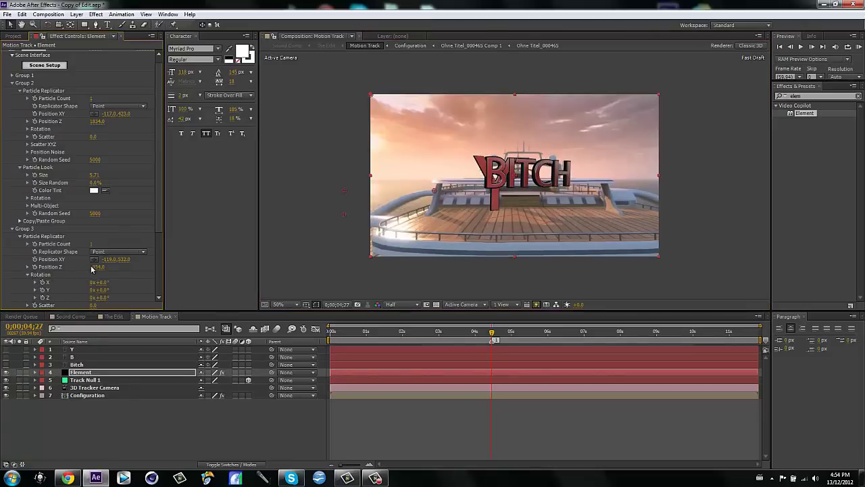
scroll(92, 269, down, 3)
drag(101, 250, 133, 246)
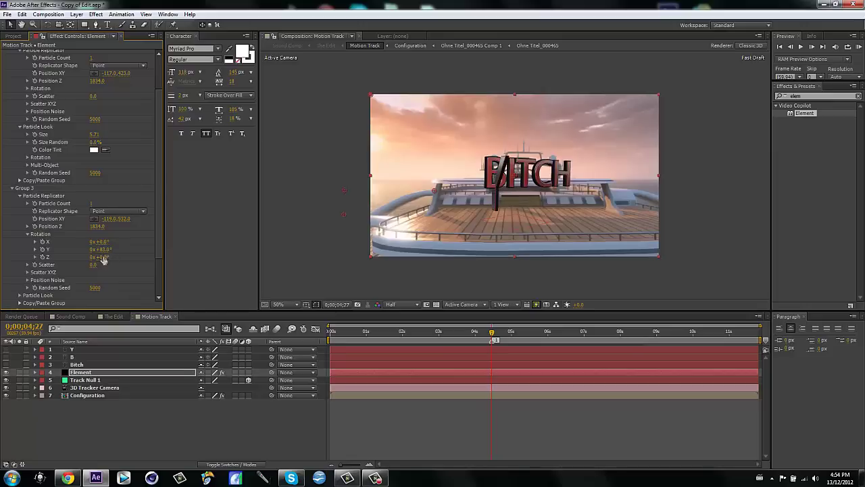
drag(101, 258, 107, 241)
key(ctrl+z)
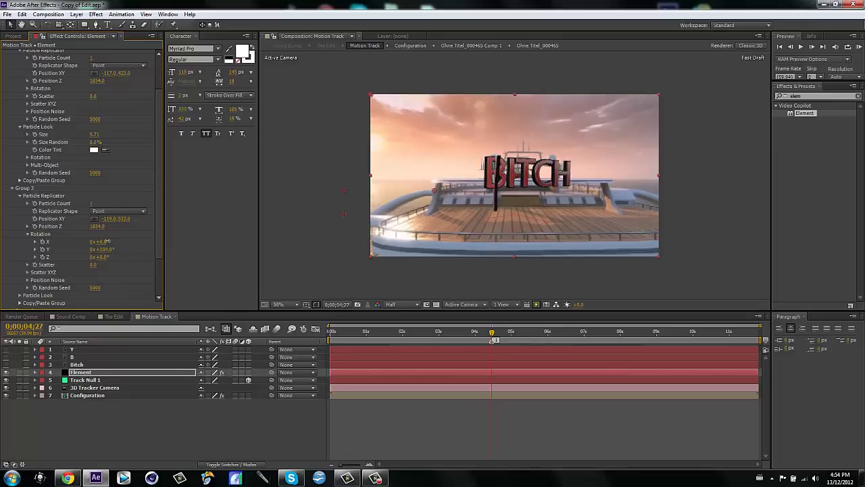
click(103, 249)
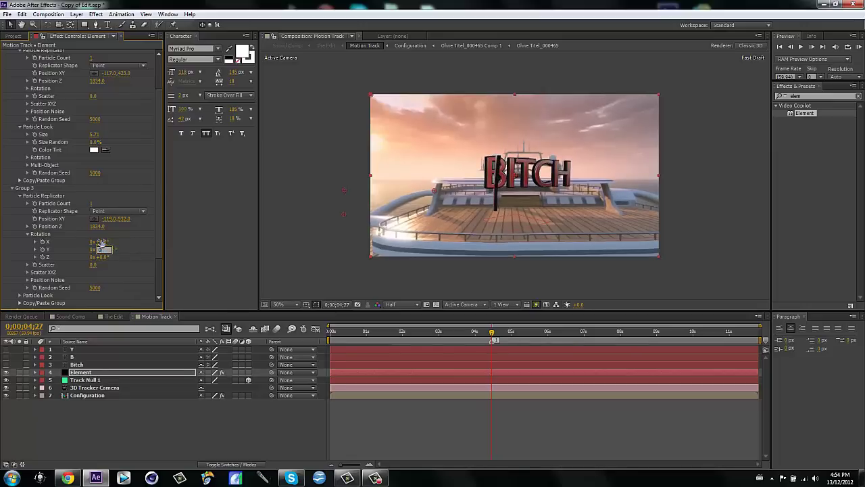
text(0)
key(Return)
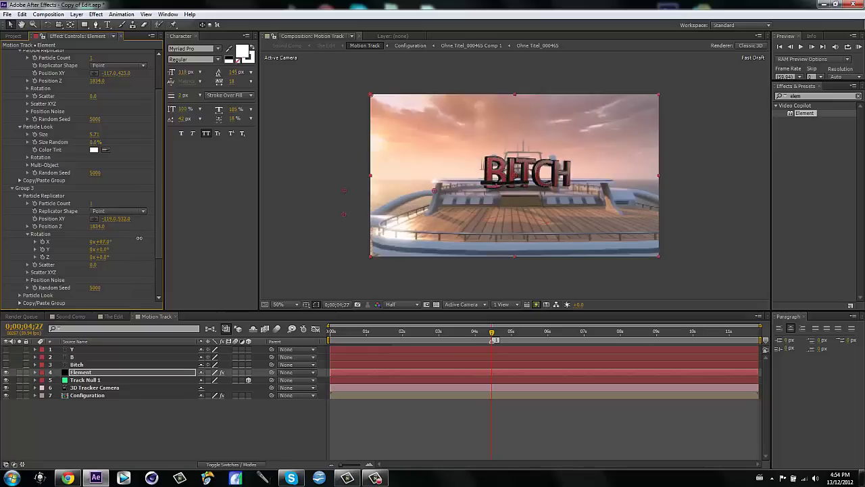
Lay the "Y" flat with X rotation -94° and Z rotation -298°, and move it onto the deck at Position XY -255, 843
drag(99, 257, 1, 265)
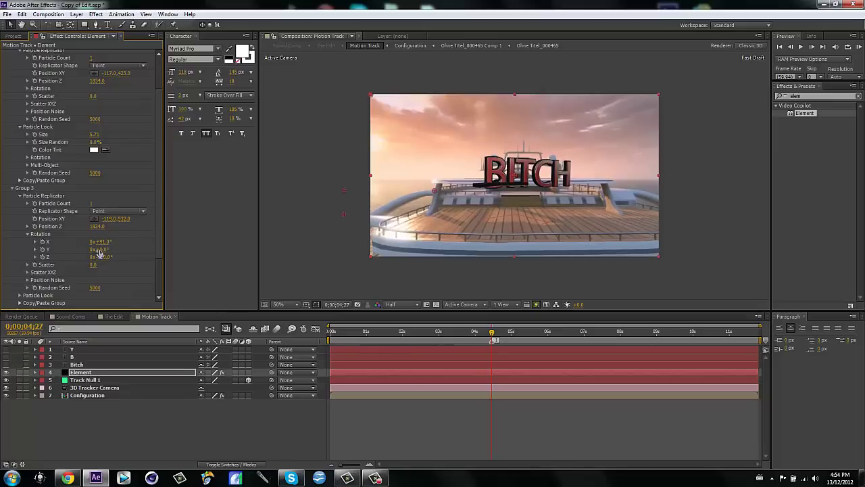
drag(96, 249, 274, 246)
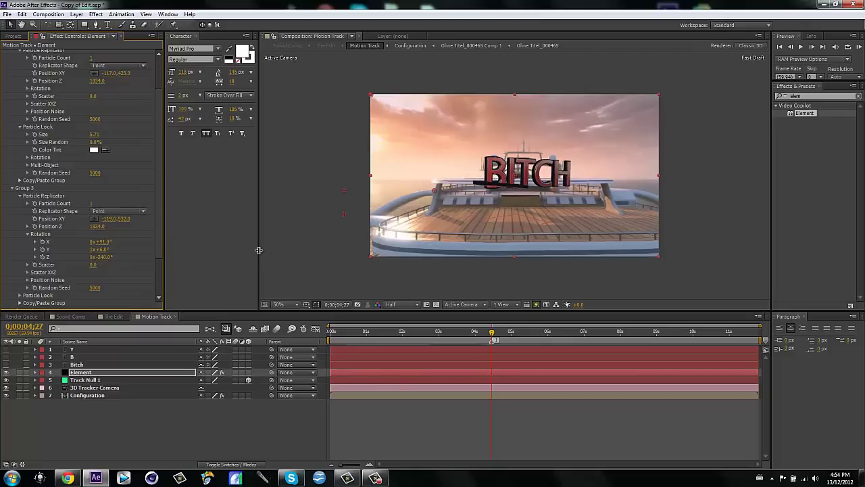
drag(85, 241, 20, 241)
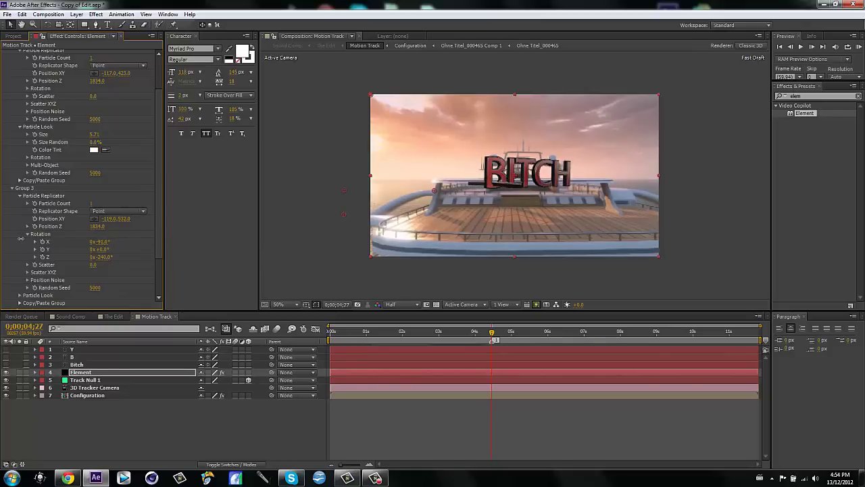
mouse_move(94, 257)
mouse_down()
mouse_move(105, 258)
mouse_move(92, 256)
mouse_up()
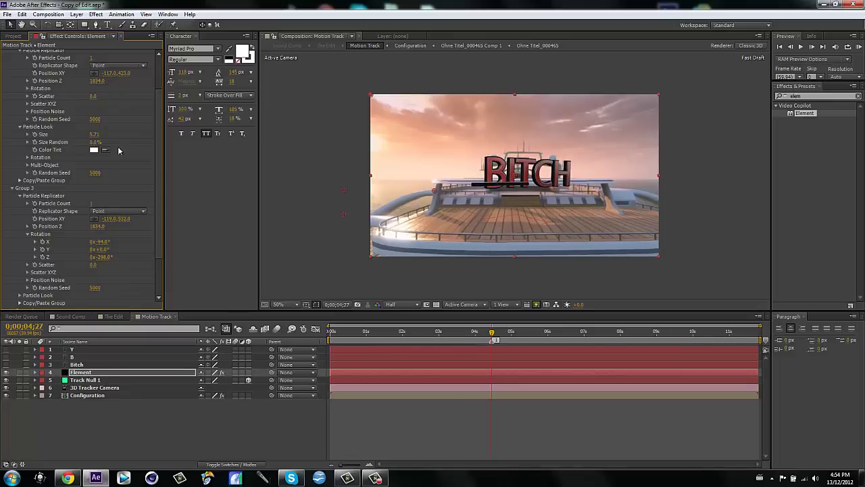
drag(125, 219, 263, 237)
drag(343, 294, 314, 286)
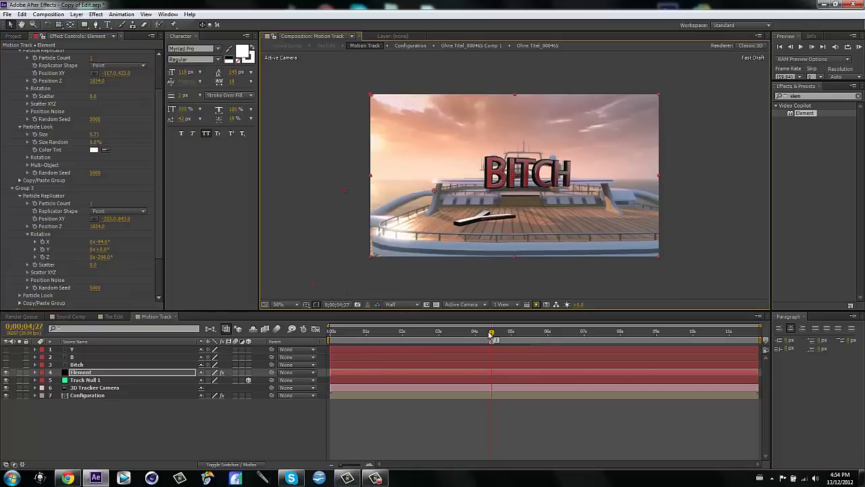
Move the current time to 0;00;06;04 and place composition marker 2 there
mouse_move(492, 334)
mouse_down()
mouse_move(342, 332)
mouse_move(580, 338)
mouse_move(497, 350)
mouse_move(499, 360)
mouse_move(491, 343)
mouse_up()
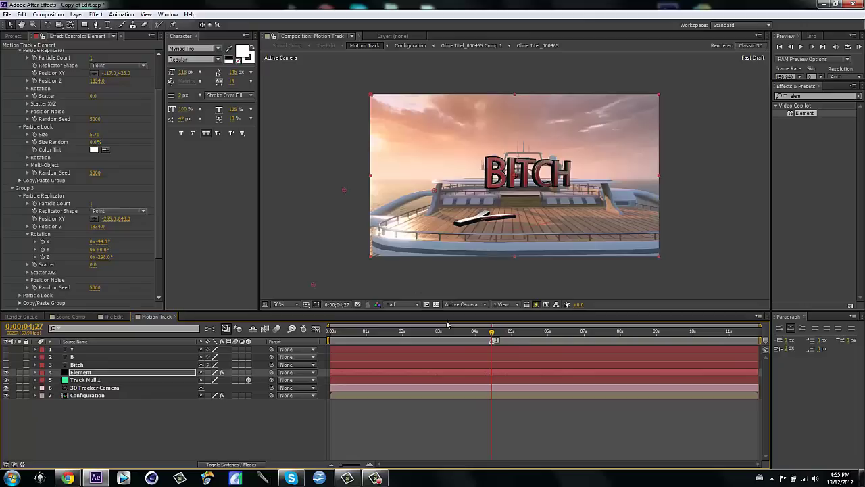
drag(494, 335, 551, 336)
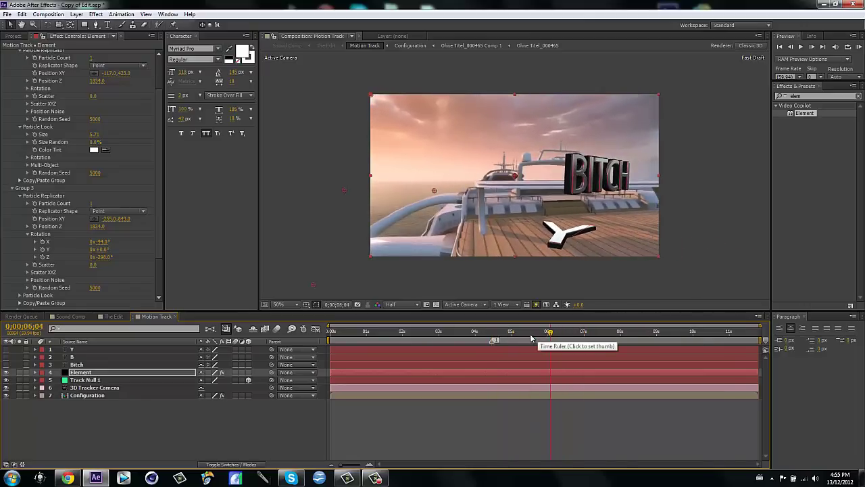
key(shift+2)
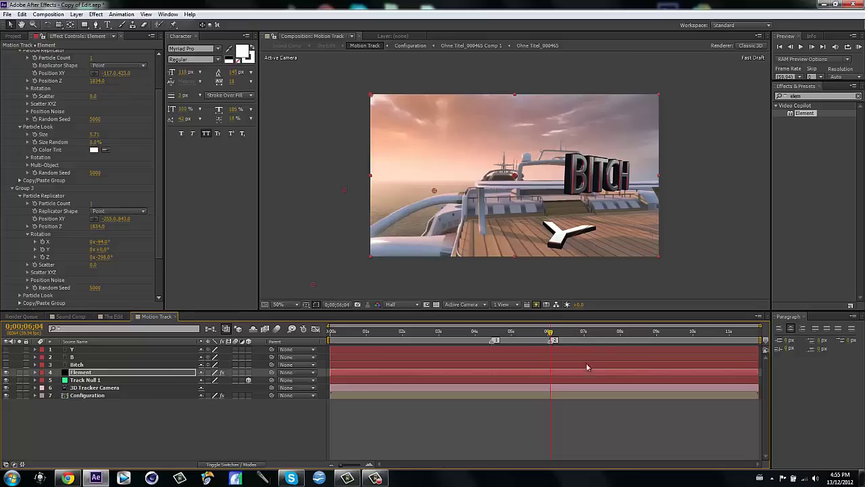
Return to marker 1 and start keyframing Group 3's Position XY, Position Z and X, Y and Z rotation
key(1)
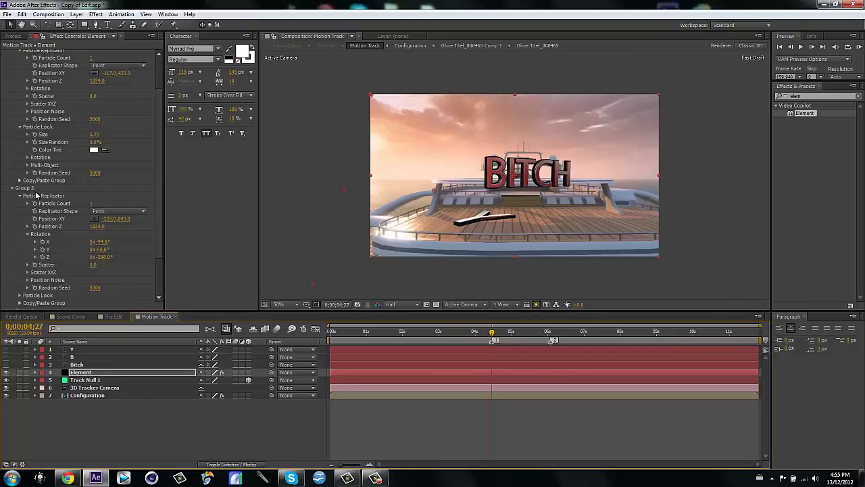
scroll(40, 203, down, 3)
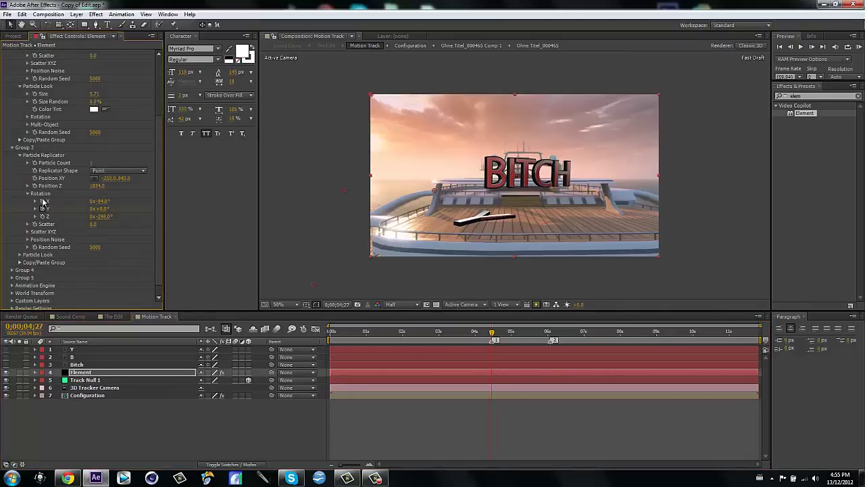
click(42, 201)
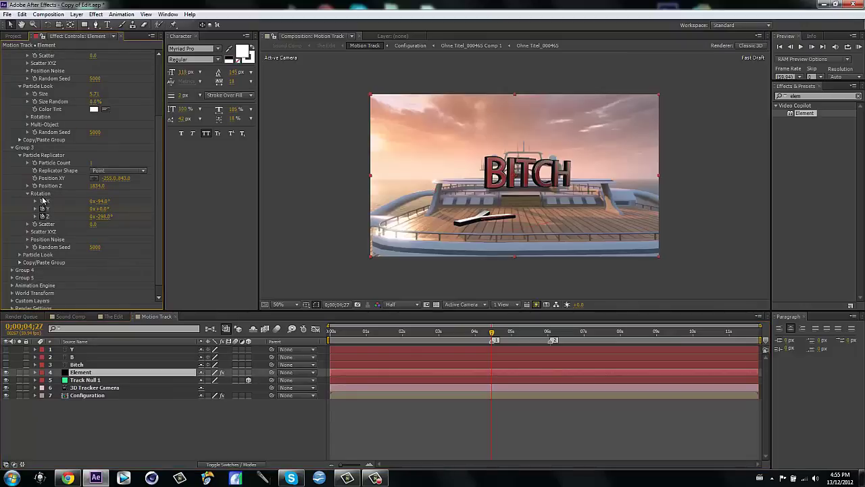
click(66, 201)
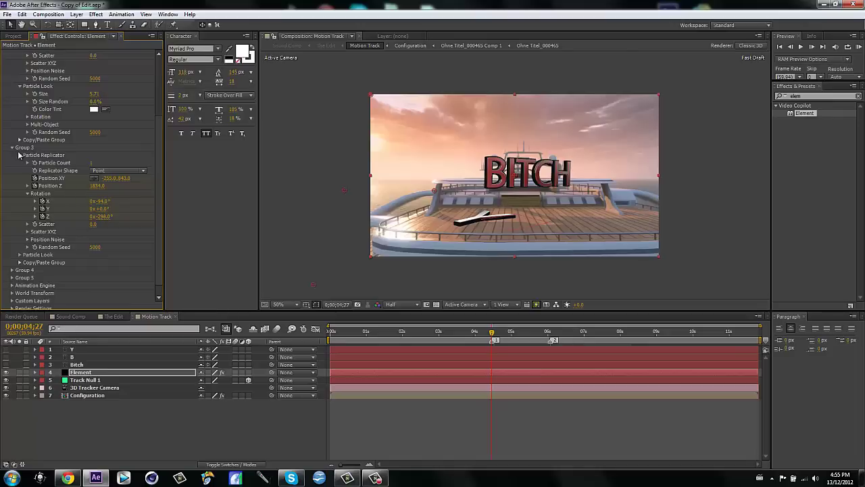
click(12, 148)
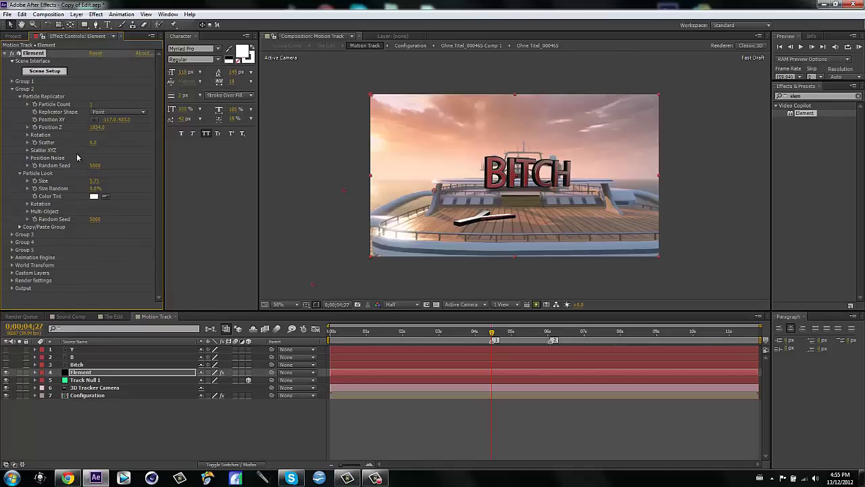
Reduce the Particle Look size of Group 3 to about 7.27 and collapse the group
click(12, 234)
click(15, 258)
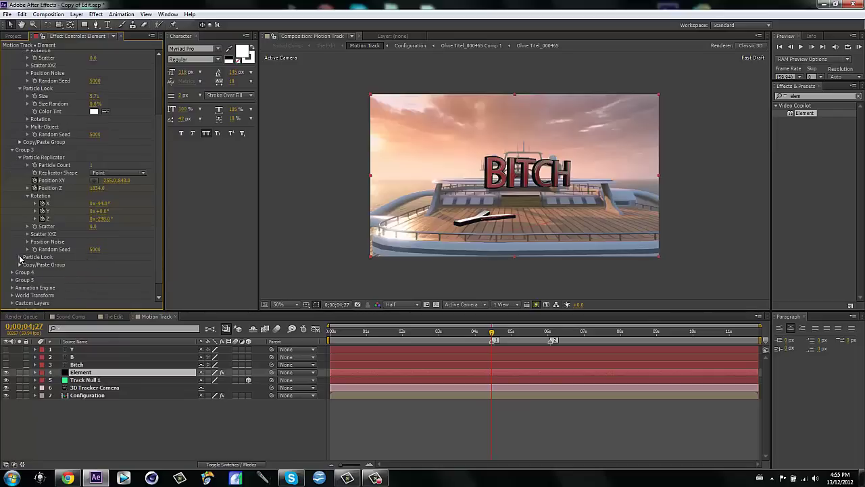
click(20, 257)
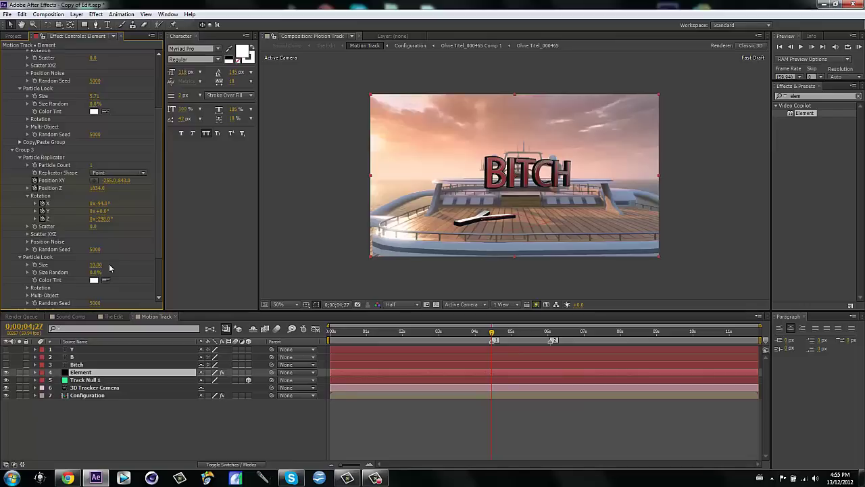
drag(95, 265, 80, 265)
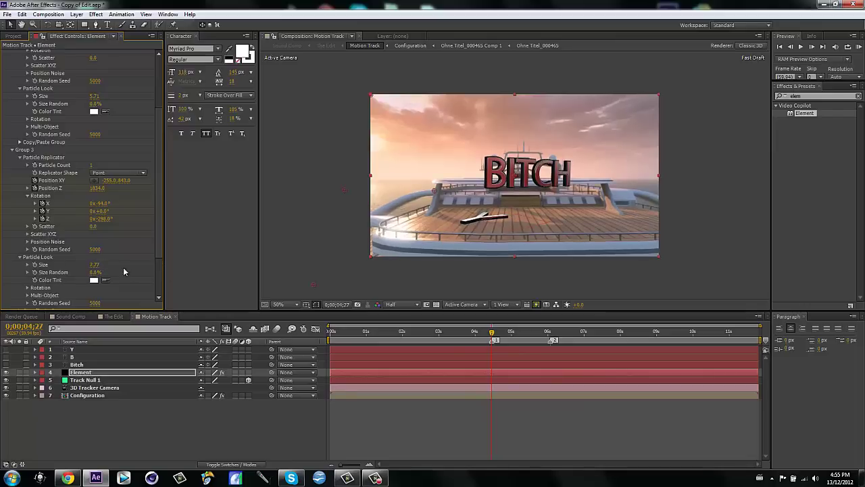
click(12, 150)
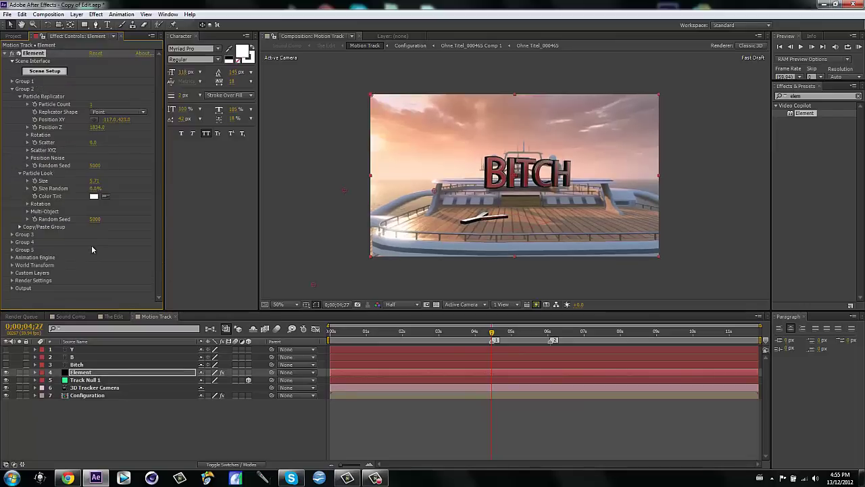
Start keyframing Group 2's position and rotation at marker 1, and reveal the Element layer's keyframes at marker 2
click(29, 135)
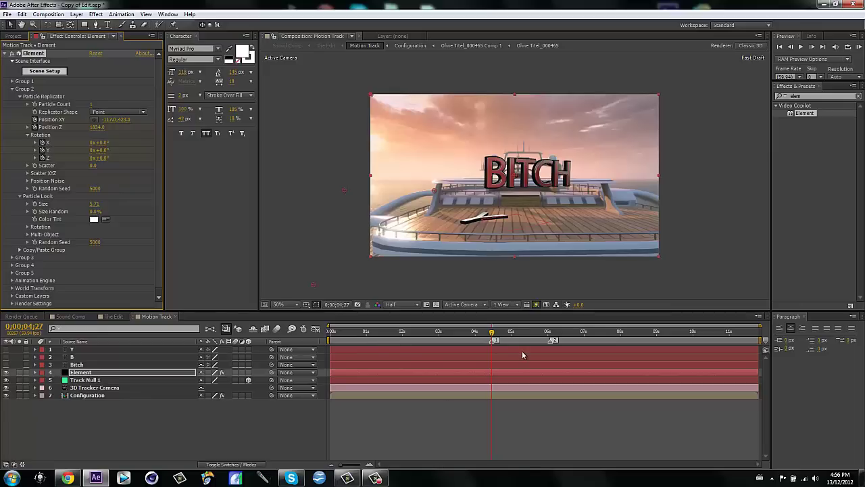
key(2)
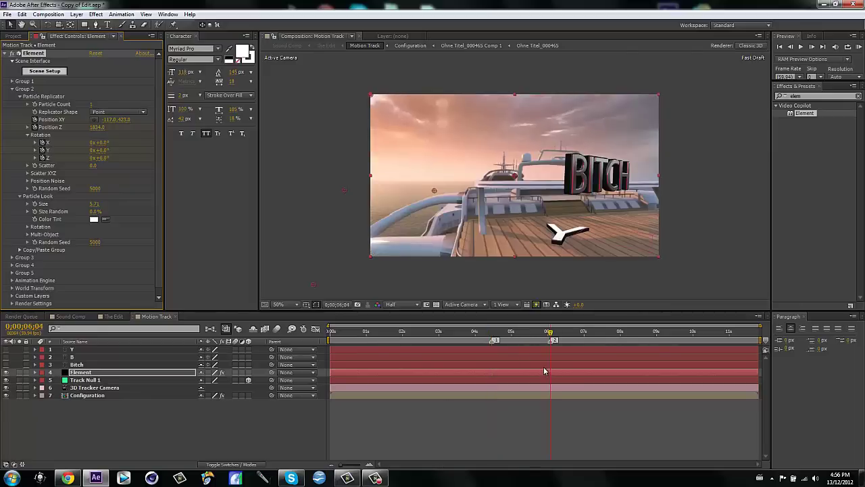
key(u)
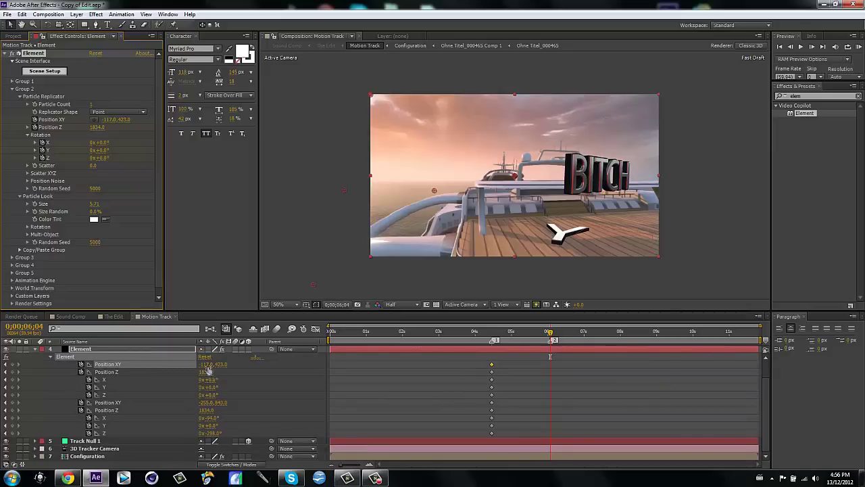
At marker 2, move Group 2 to Position XY -763, 423 and Group 3 to -525, 843, and set Group 3's X and Z rotation to 0°
drag(199, 364, 229, 427)
key(ctrl+z)
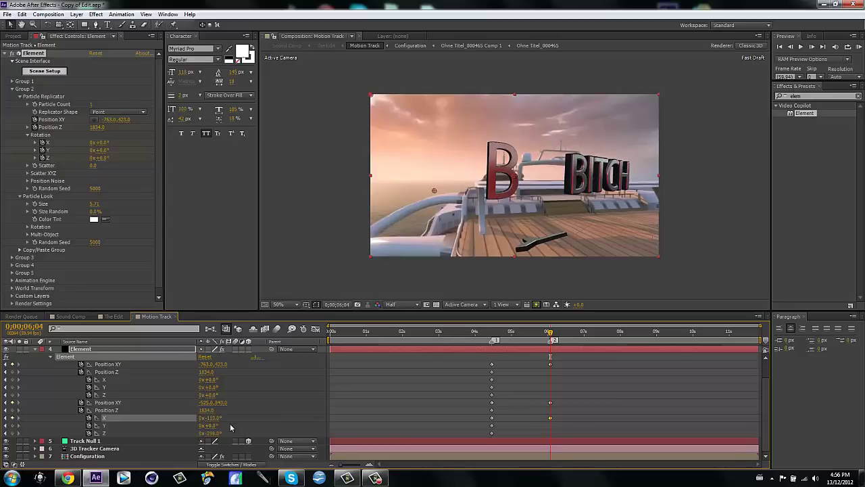
key(ctrl+z)
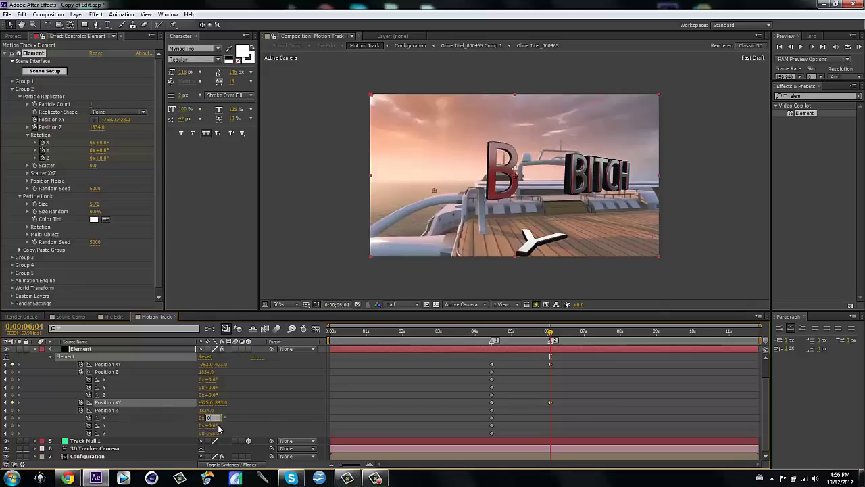
key(Return)
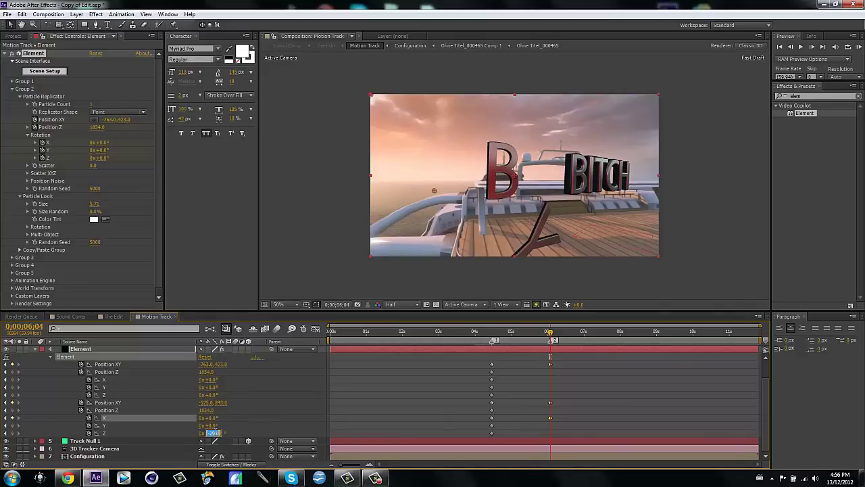
key(Return)
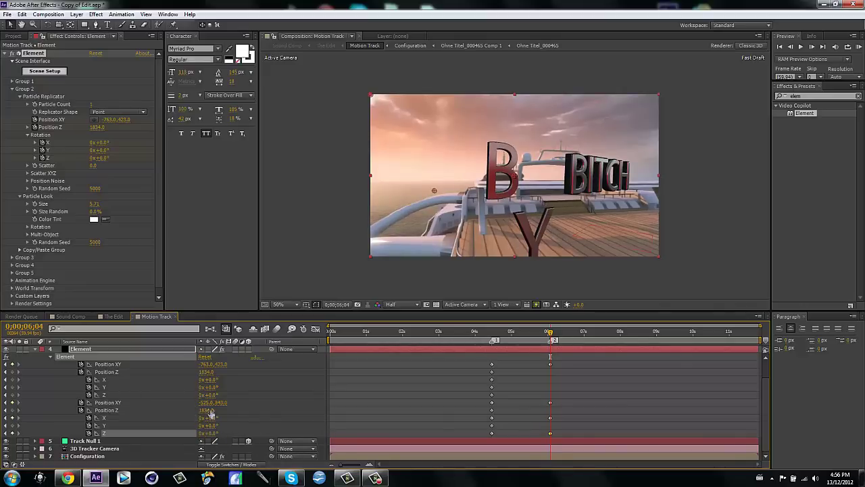
At marker 2, set Group 3's Position XY to -610, 371 and Y rotation to 63°, and Group 2's Y rotation to -7°
mouse_move(220, 402)
mouse_down()
mouse_move(200, 404)
mouse_move(214, 426)
mouse_move(186, 404)
mouse_move(153, 410)
mouse_move(220, 405)
mouse_move(180, 403)
mouse_move(211, 400)
mouse_up()
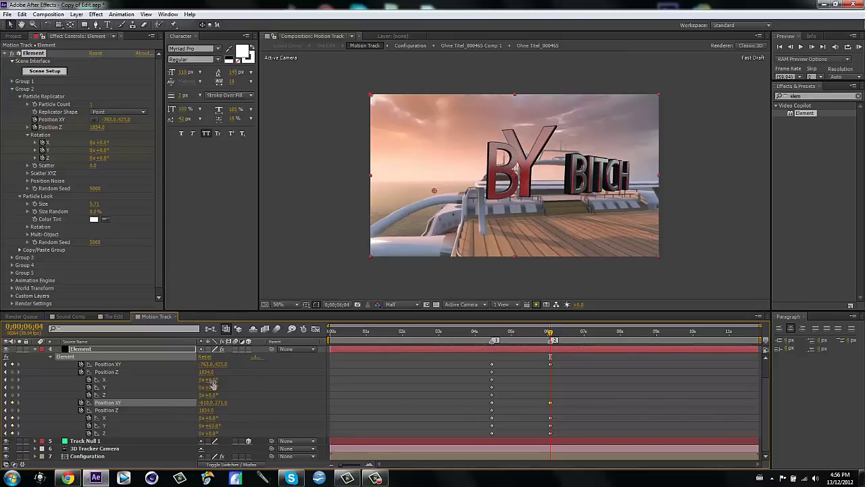
drag(211, 387, 195, 386)
click(539, 397)
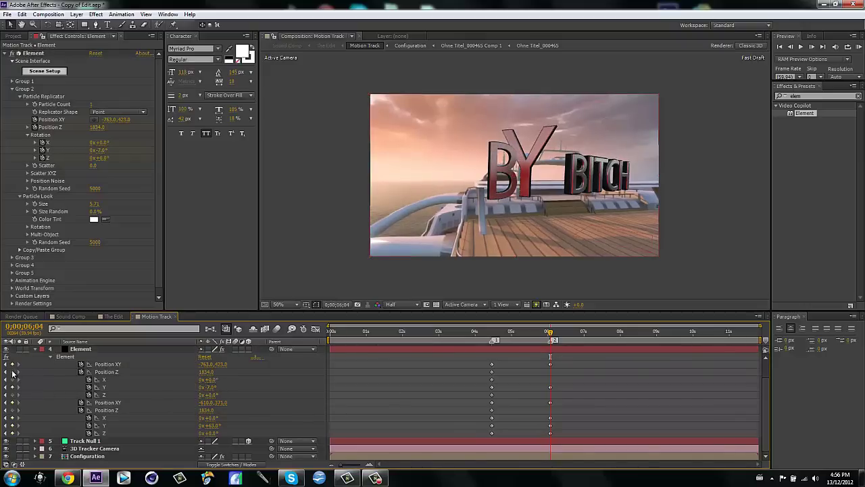
Add the missing marker 2 keyframes for Group 2's Position Z and X and Z rotation, and for Group 3's Position Z
click(12, 371)
click(12, 380)
click(13, 395)
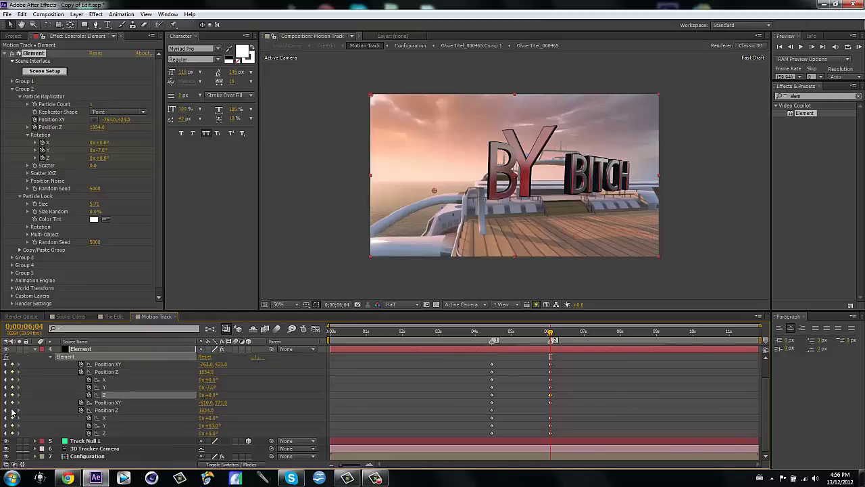
click(12, 410)
At 0;00;05;14, rotate Group 2 to about X 134°, Y 107°, Z 169° and Group 3 to about X 190°, Y 132°, Z 57°
drag(549, 336, 518, 331)
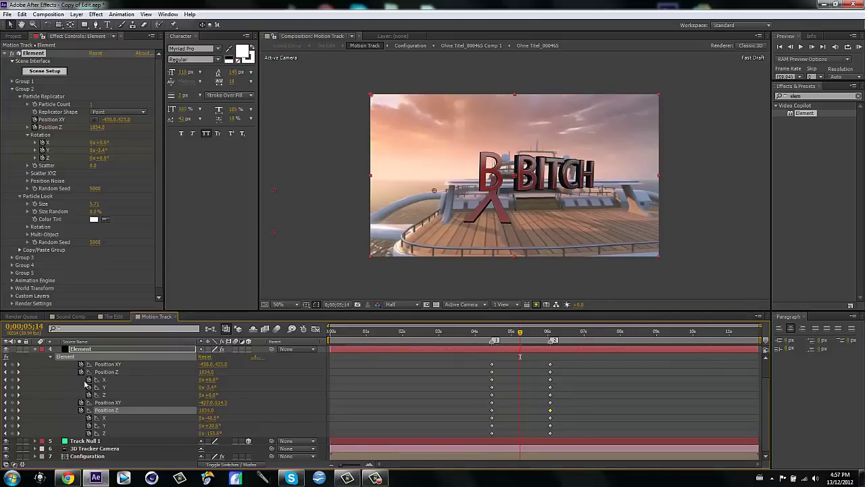
drag(217, 387, 253, 378)
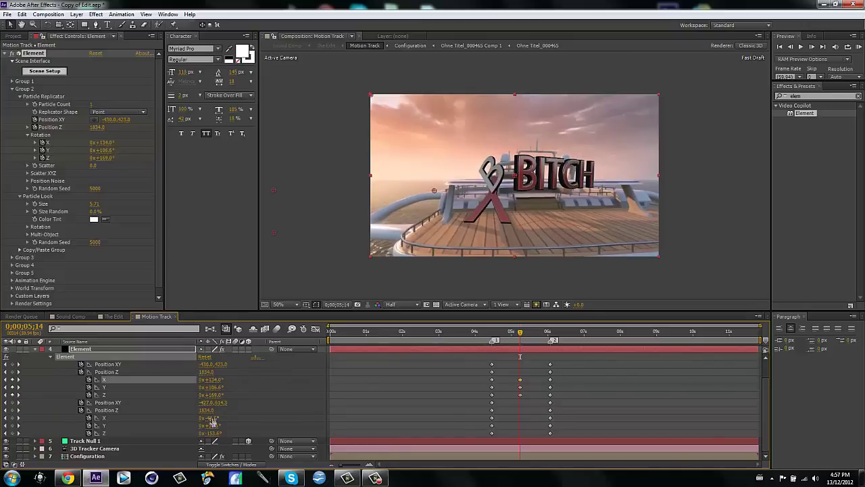
drag(221, 417, 220, 394)
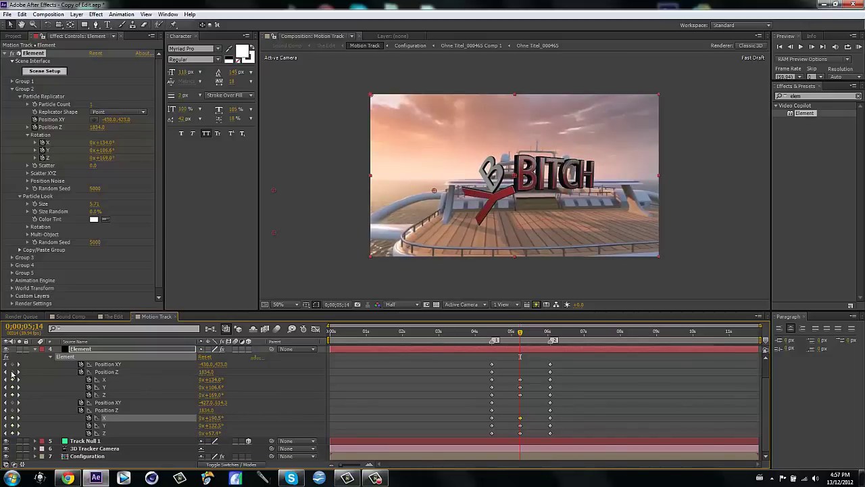
Add Position XY and Position Z keyframes for Groups 2 and 3 at 0;00;05;14
click(13, 372)
click(13, 364)
click(12, 402)
click(13, 409)
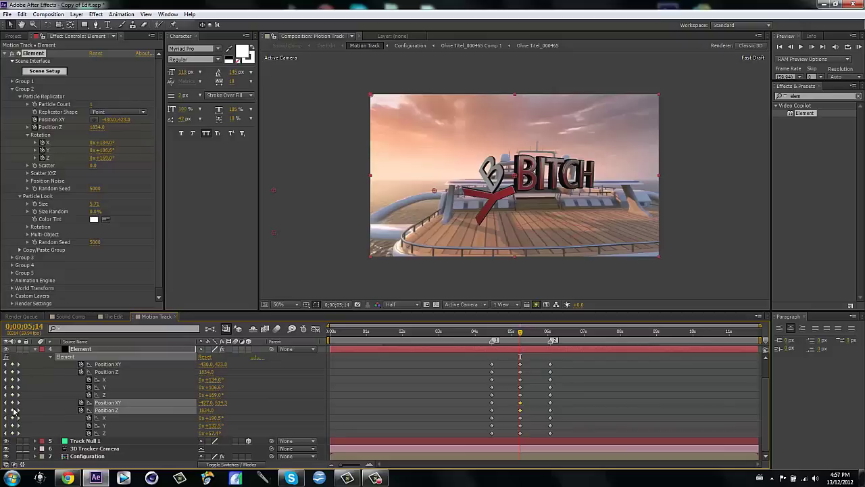
Apply Easy Ease to all position and rotation keyframes of Groups 2 and 3, then deselect them
drag(519, 334, 491, 333)
drag(481, 365, 558, 442)
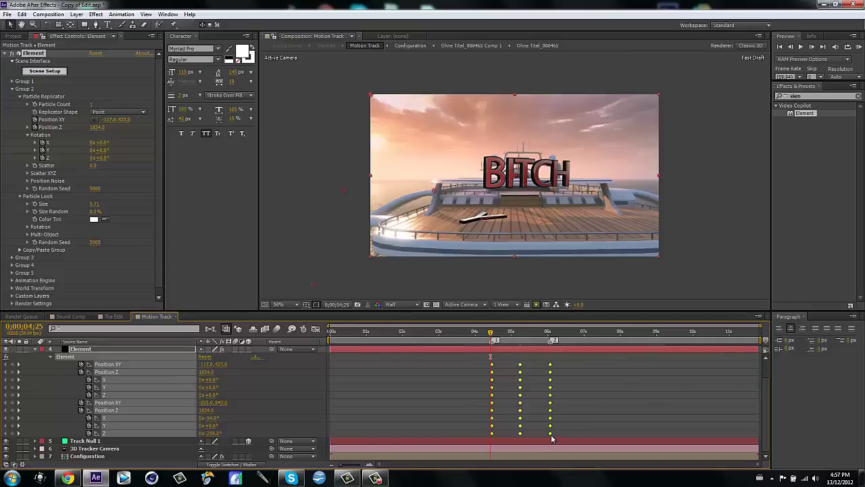
right_click(550, 438)
mouse_move(567, 430)
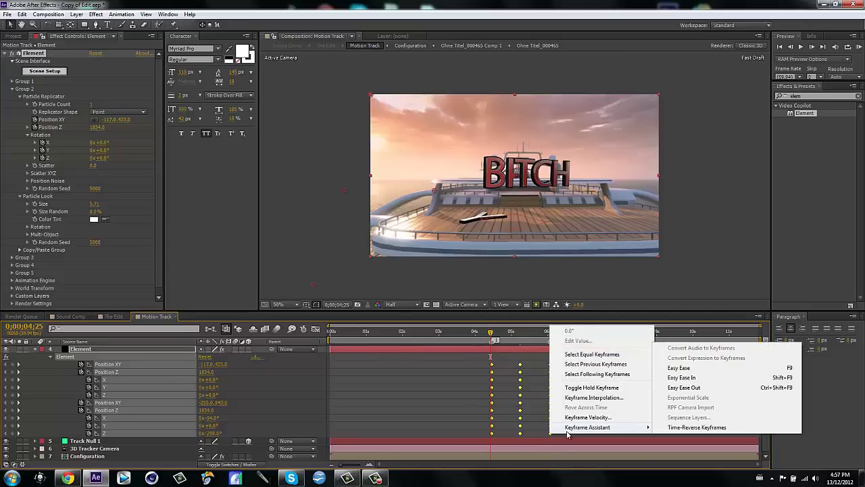
click(680, 369)
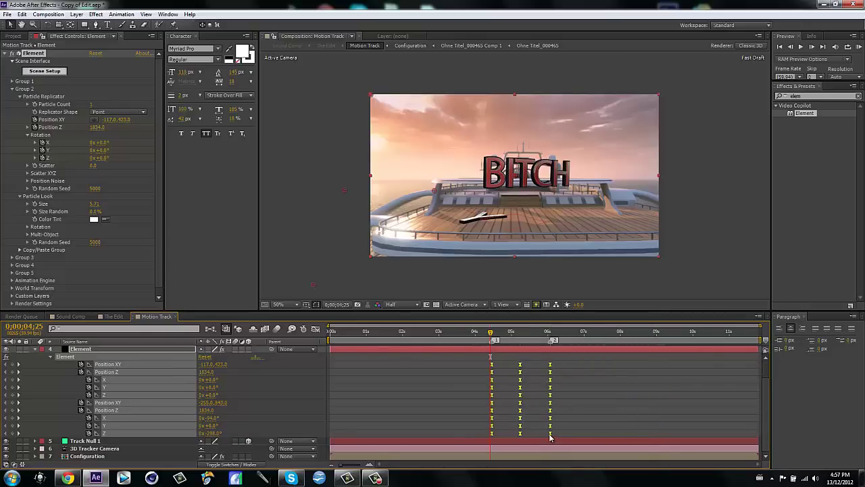
click(588, 412)
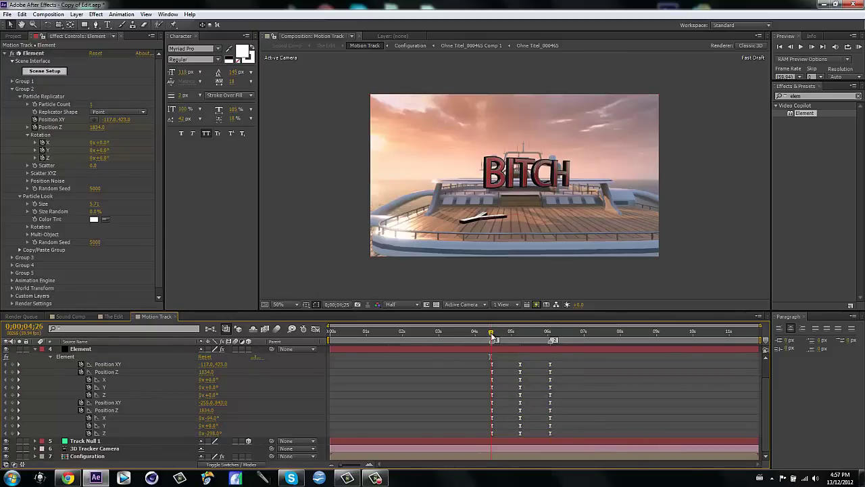
Go to 0;00;04;30, collapse the Element layer's keyframed properties and start creating a new solid
mouse_move(491, 336)
mouse_down()
mouse_move(558, 331)
mouse_move(509, 341)
mouse_move(546, 335)
mouse_move(533, 345)
mouse_move(493, 341)
mouse_up()
click(522, 350)
key(u)
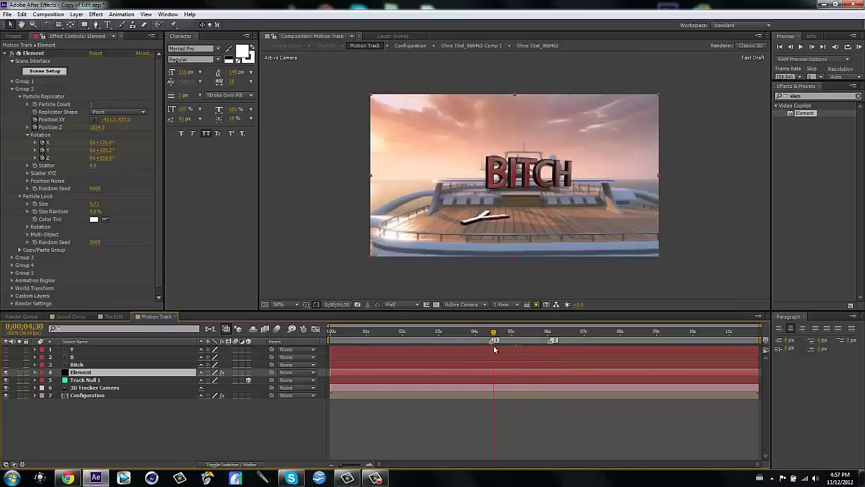
key(ctrl+y)
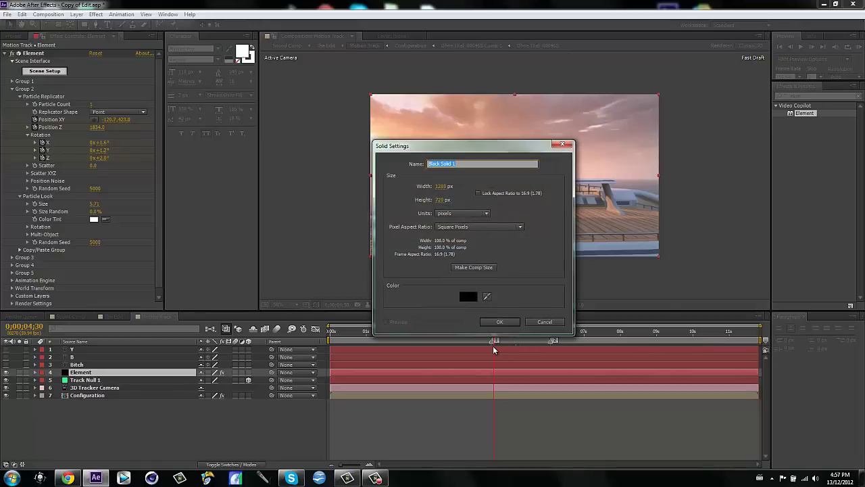